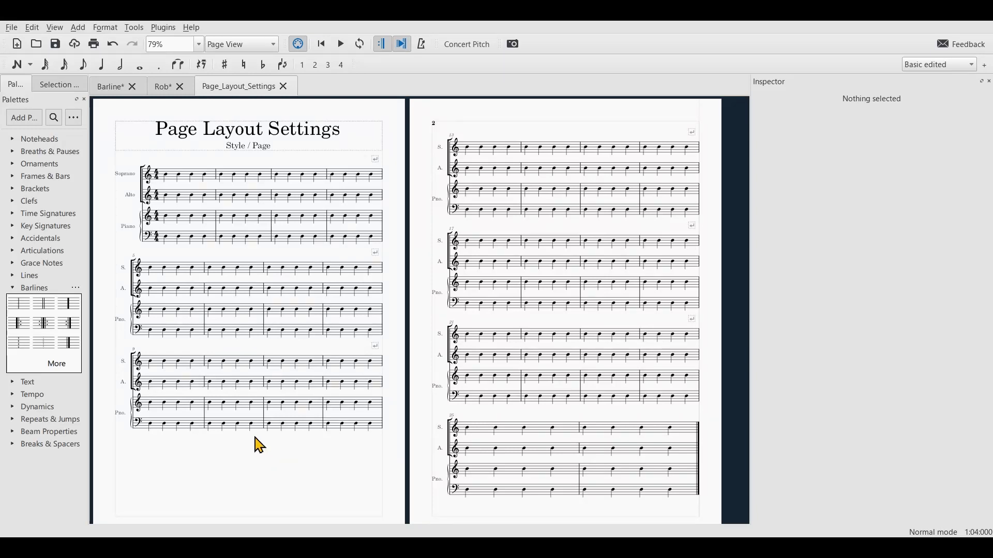
Step: Open the Style dialog from the page's right-click menu to reach the Page settings
right_click(264, 458)
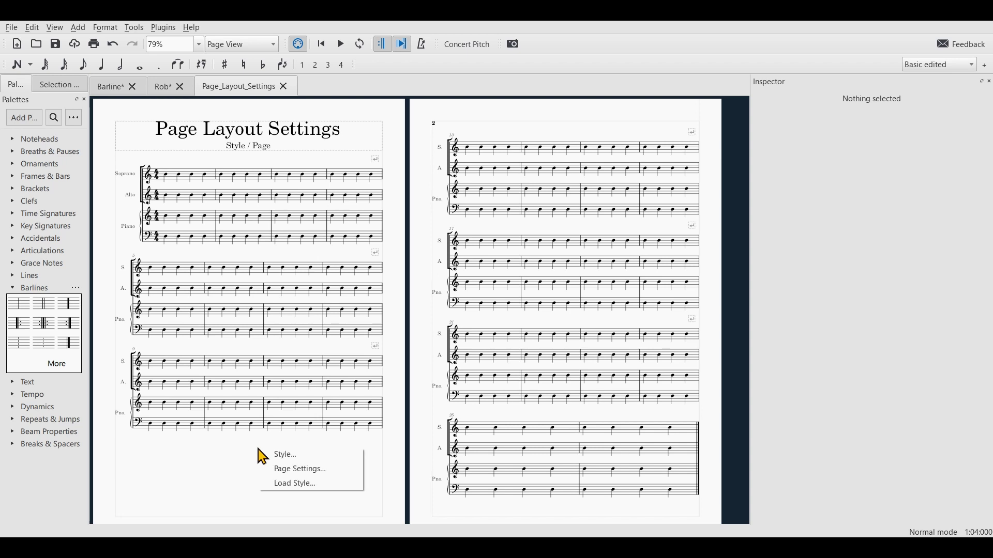
left_click(292, 458)
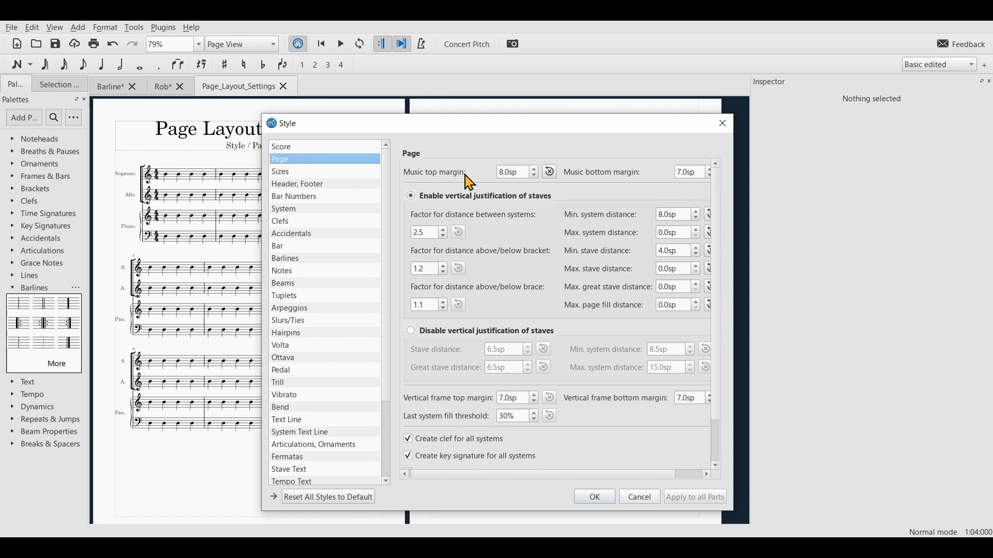
Step: Move the Style dialog aside, test Music top margin values, leave it at 8.0sp, and close
left_click_drag(494, 129, 340, 334)
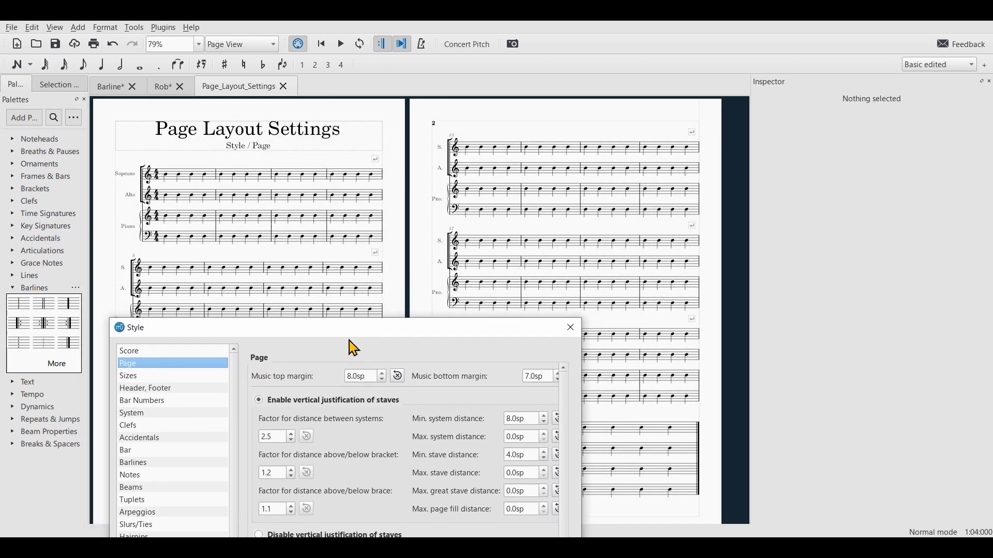
left_click(384, 373)
left_click(384, 374)
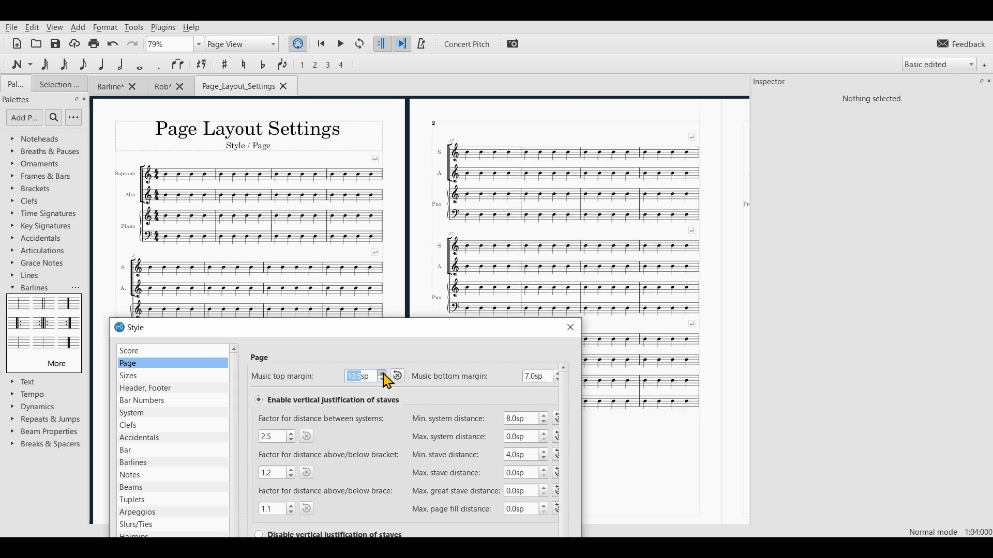
left_click(384, 380)
left_click(384, 380)
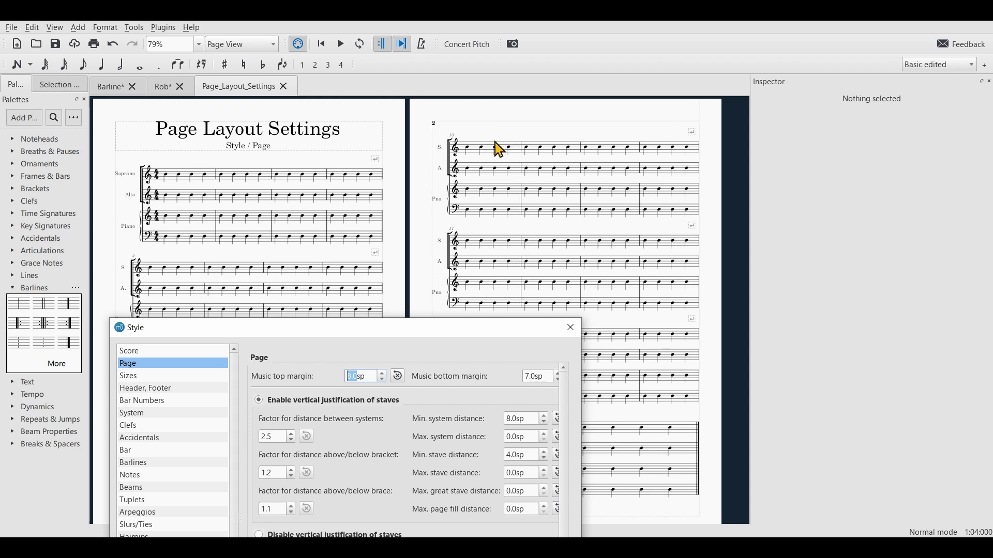
left_click(383, 373)
left_click(384, 373)
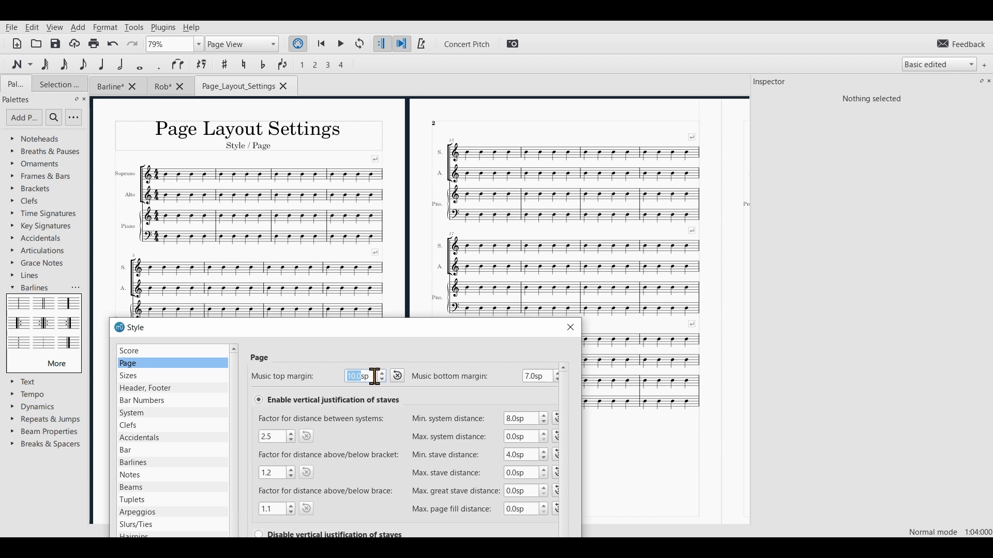
left_click(384, 380)
left_click(383, 380)
left_click(384, 380)
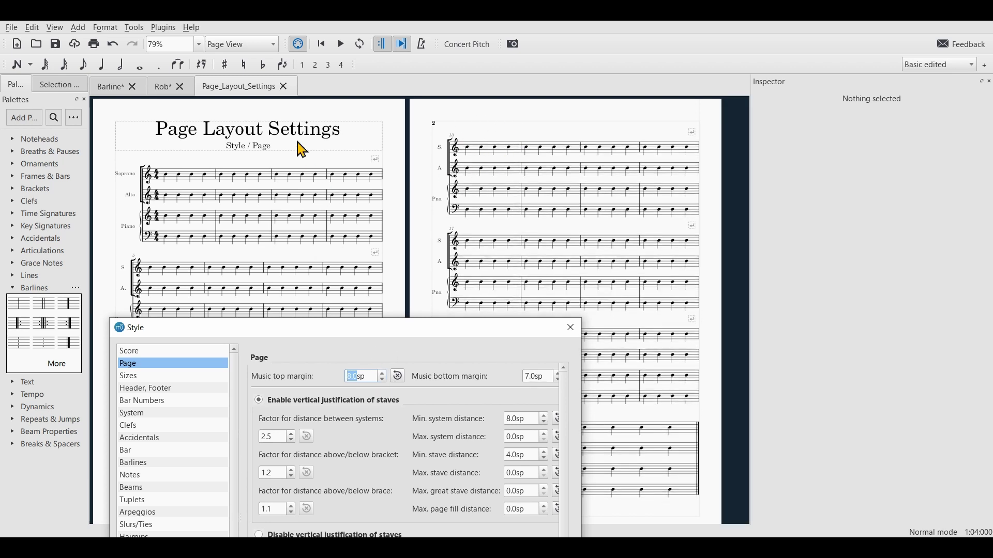
left_click(570, 329)
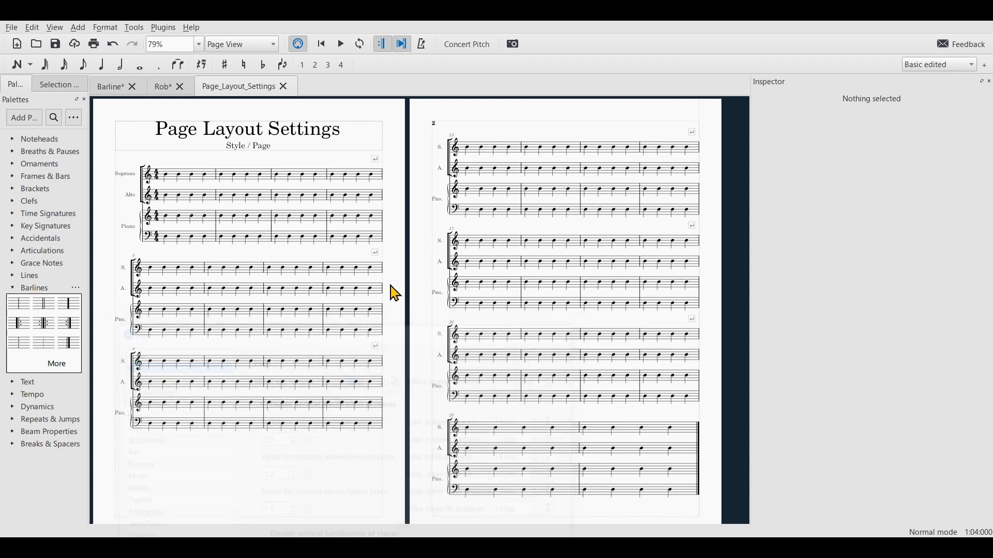
Step: Select the page 1 title frame, then briefly open and close the Style dialog
left_click(301, 150)
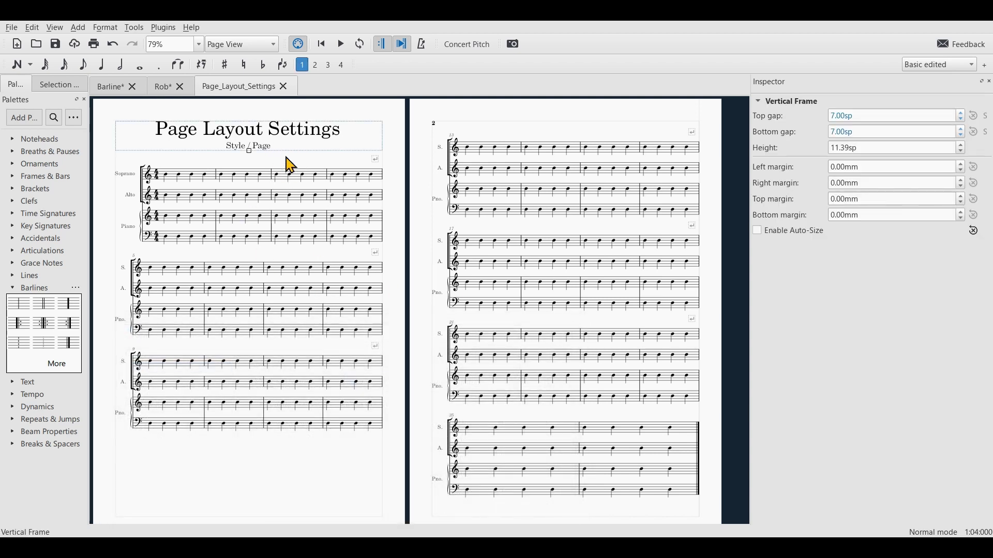
right_click(247, 467)
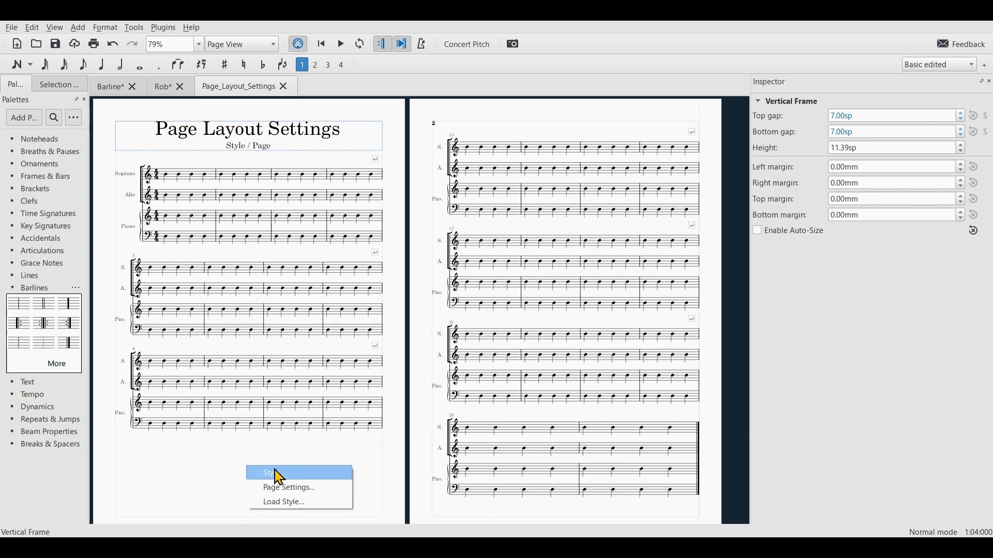
left_click(279, 474)
left_click(570, 330)
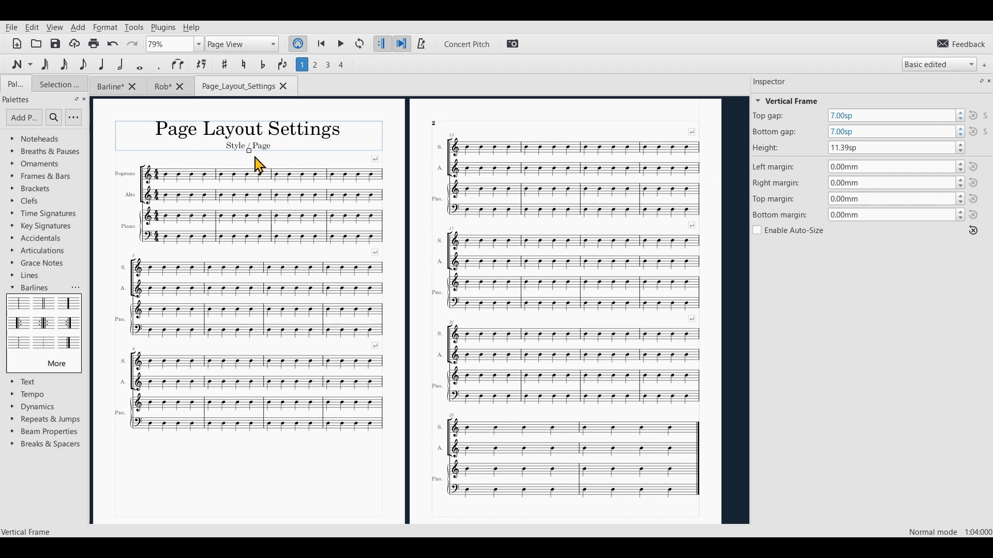
Step: Reselect the title frame and lower its Bottom gap to 3.00sp in the Inspector, then deselect
left_click(295, 162)
left_click(291, 156)
left_click(964, 135)
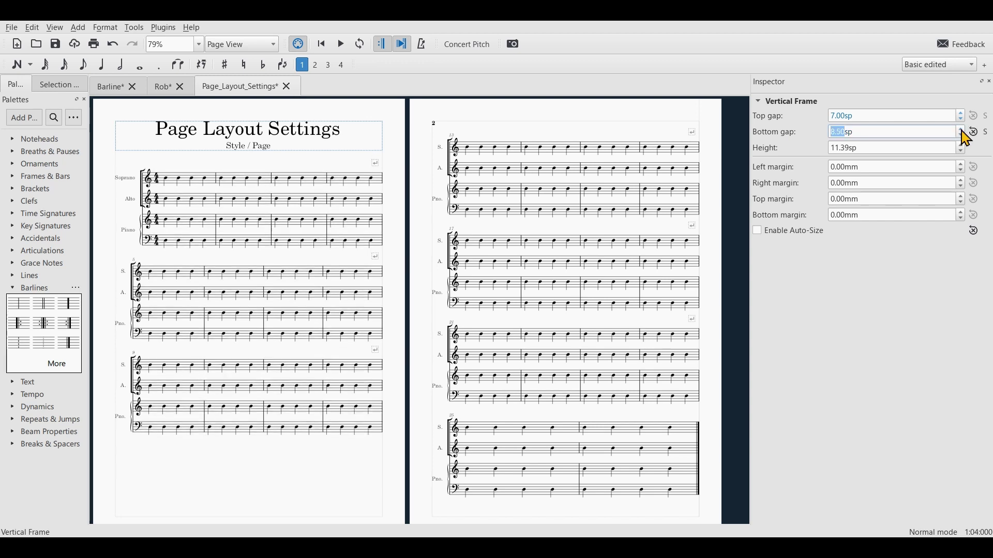
left_click(964, 136)
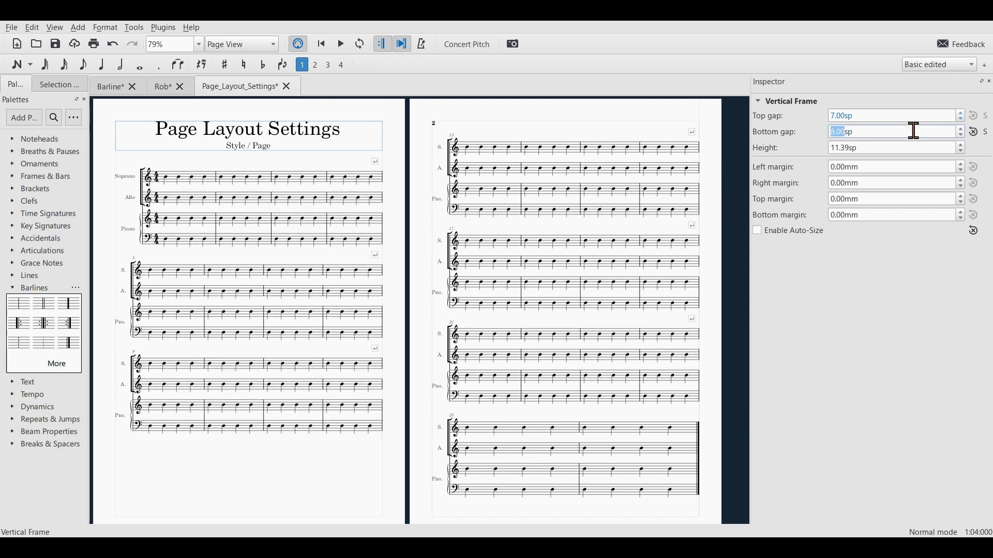
key("Escape")
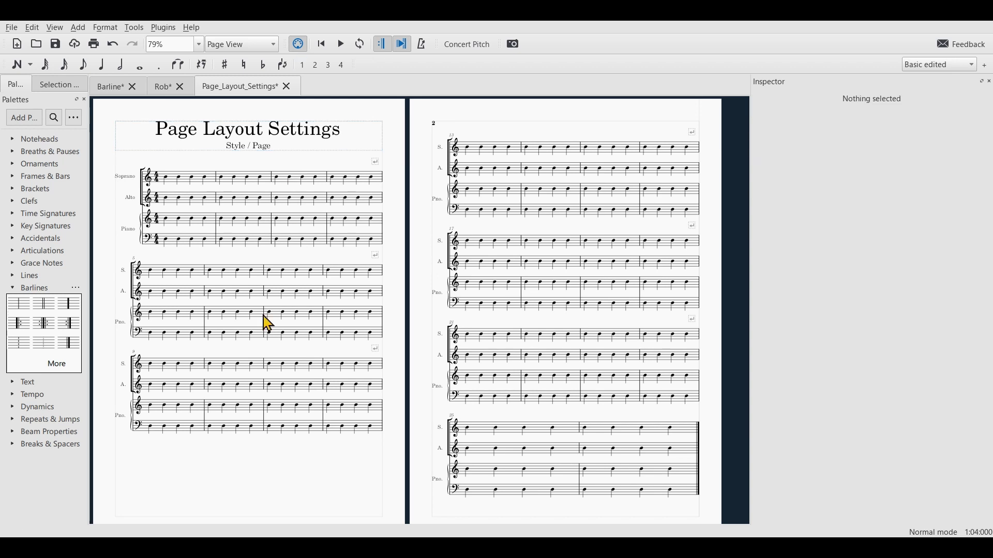
Step: Reopen the Style dialog on Page and place it beside the score with all spacing options visible
right_click(227, 456)
left_click(244, 464)
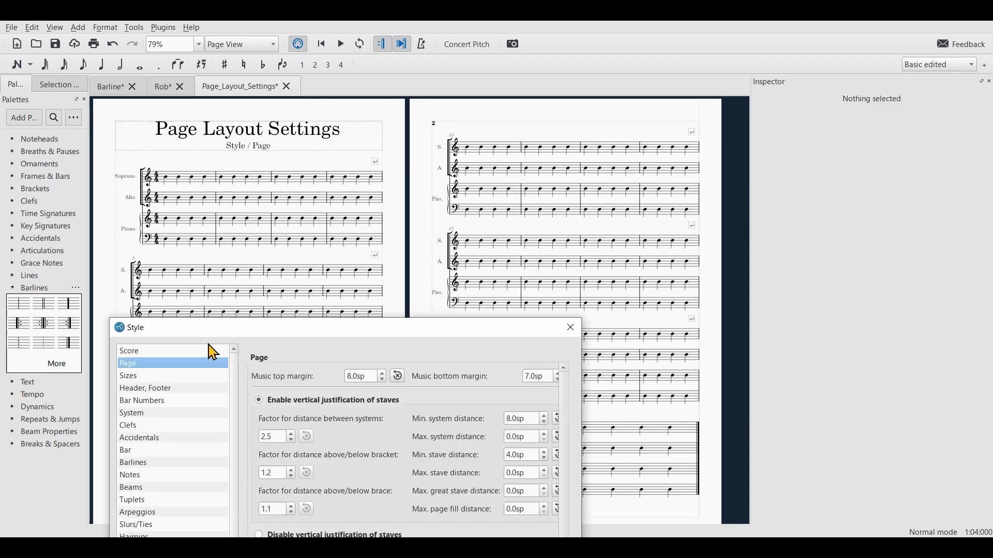
left_click_drag(273, 336, 263, 200)
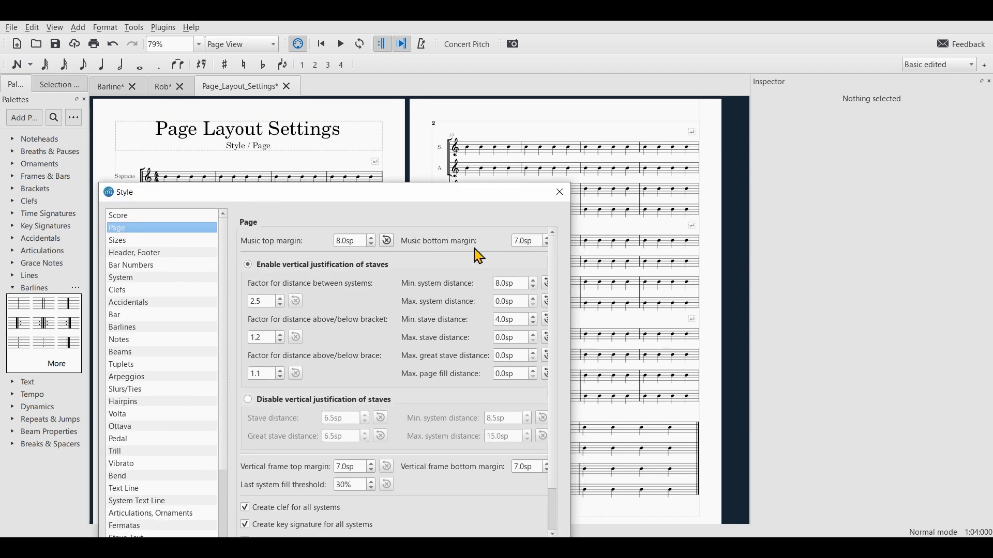
left_click_drag(490, 200, 321, 228)
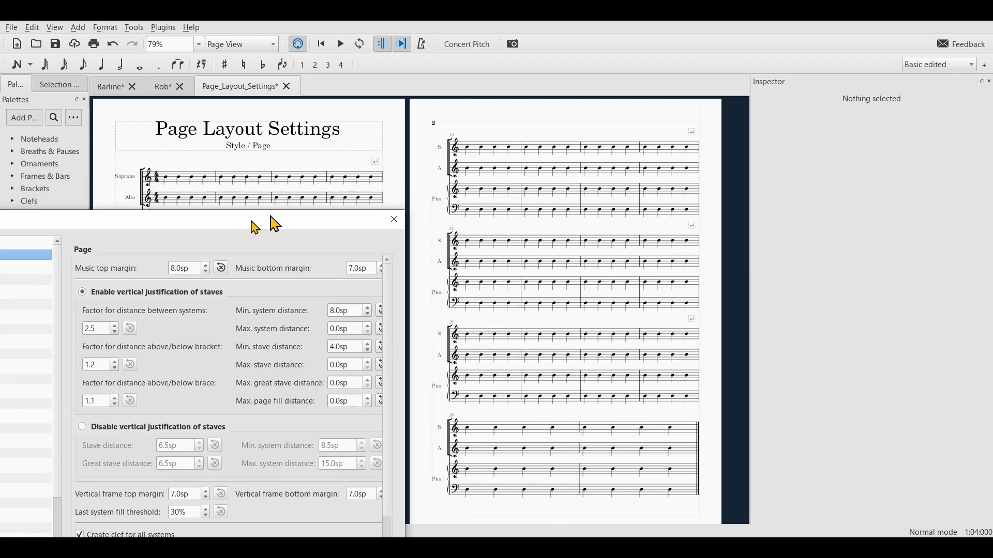
left_click_drag(255, 221, 442, 134)
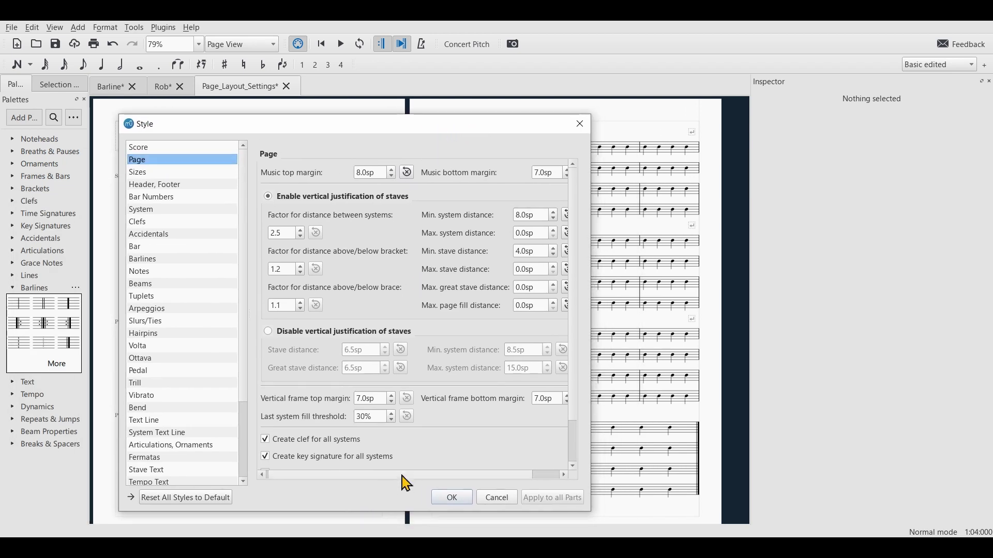
scroll(399, 475, "down", 2)
scroll(383, 484, "up", 2)
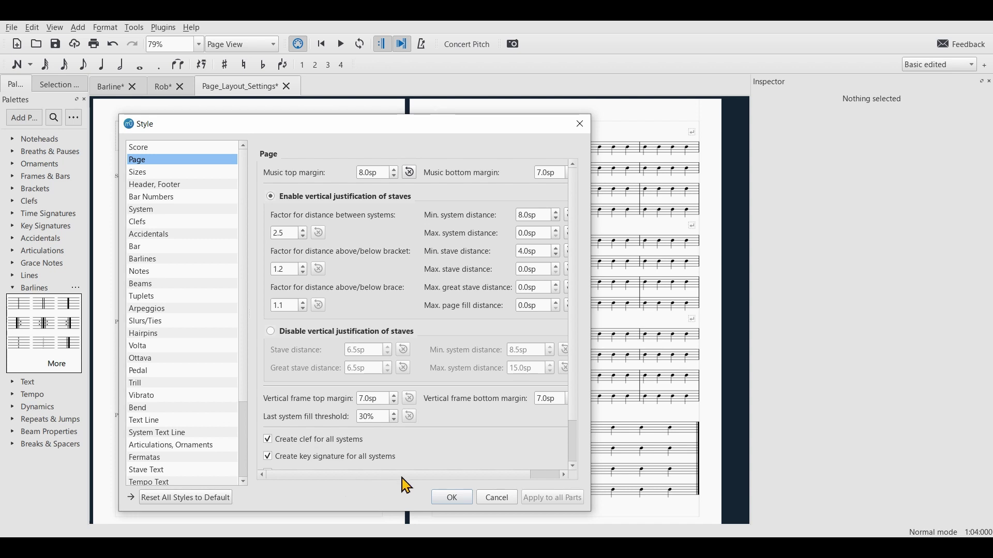
scroll(377, 479, "down", 1)
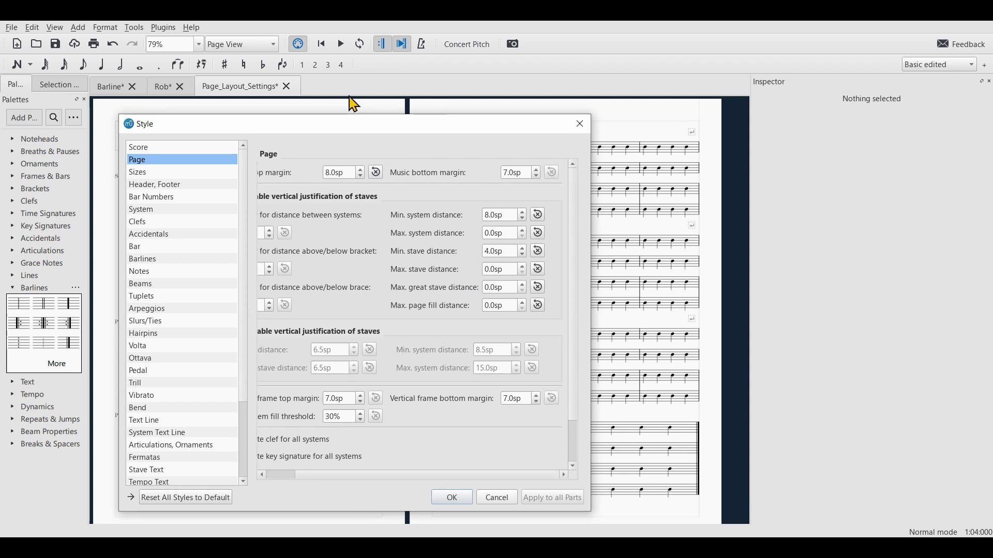
left_click_drag(330, 132, 618, 112)
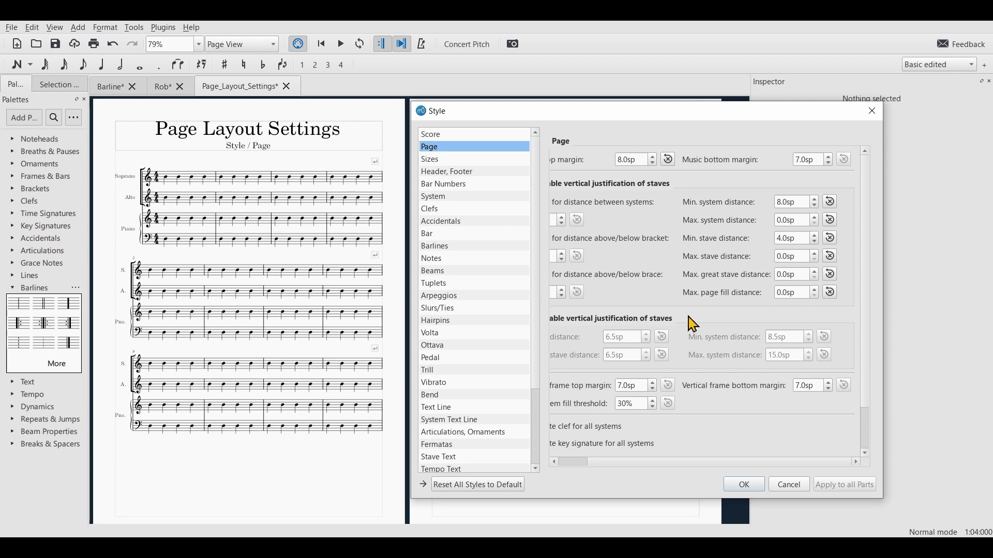
left_click(816, 201)
left_click(816, 201)
left_click(816, 200)
left_click(816, 200)
left_click(816, 201)
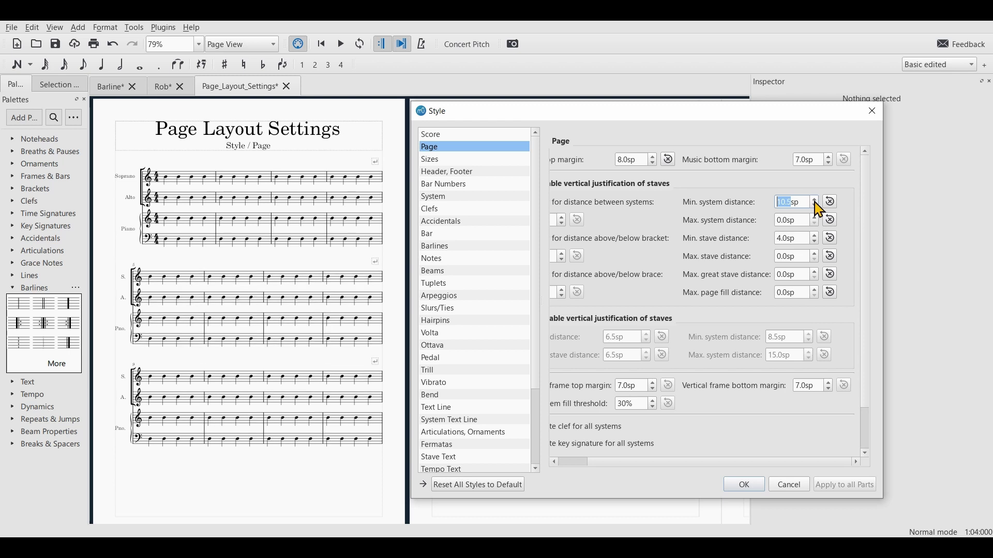
left_click(816, 200)
left_click(816, 200)
left_click(816, 201)
left_click(816, 201)
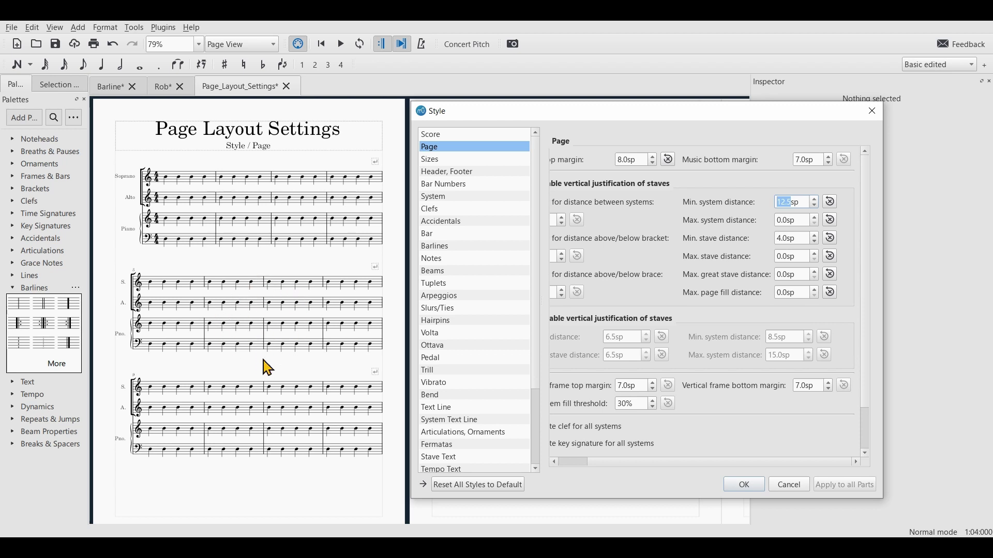
left_click(815, 205)
left_click(815, 205)
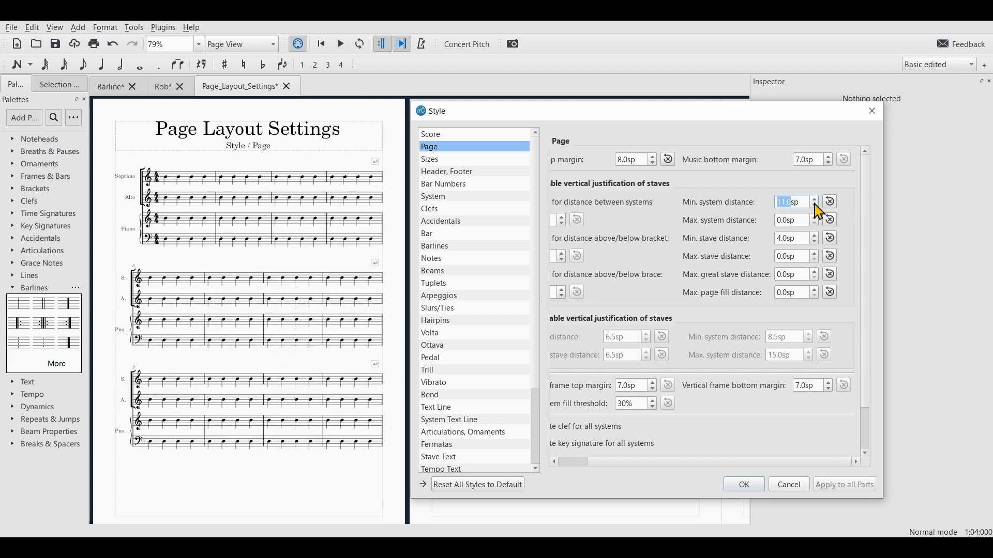
left_click(815, 205)
left_click(816, 201)
left_click(815, 201)
left_click(816, 201)
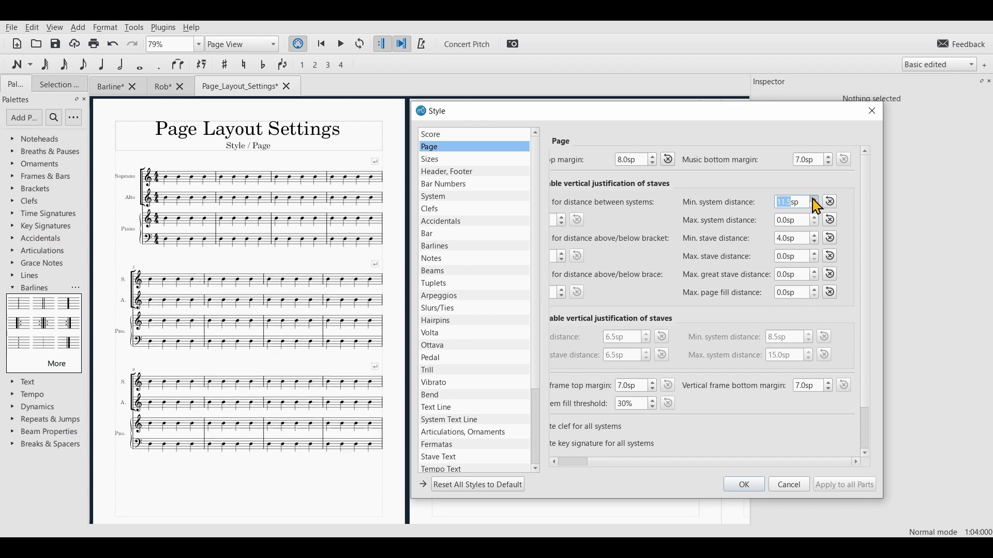
left_click(816, 201)
left_click(816, 206)
left_click(817, 206)
type("8")
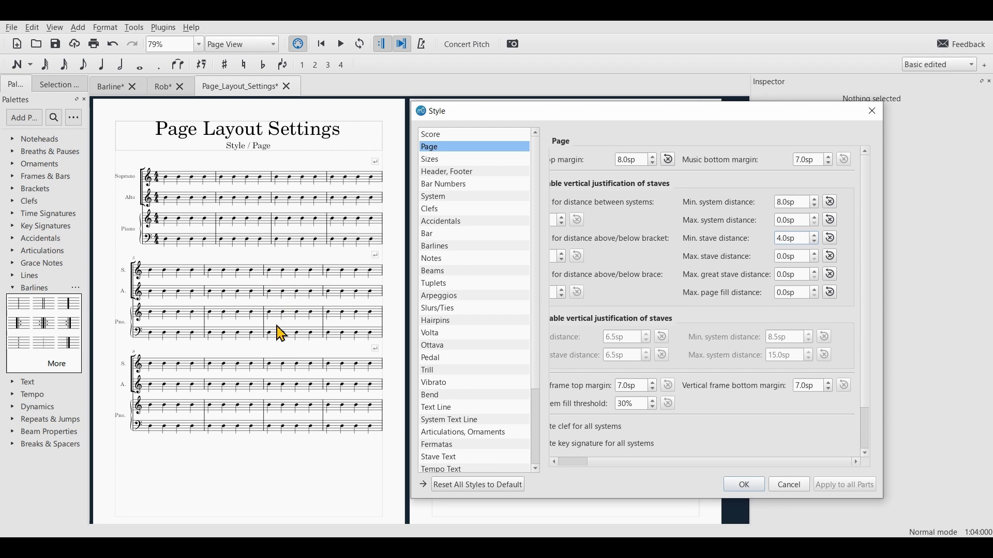
Step: Set Min. stave distance to 4.0sp after trying higher values, and commit it
left_click(815, 235)
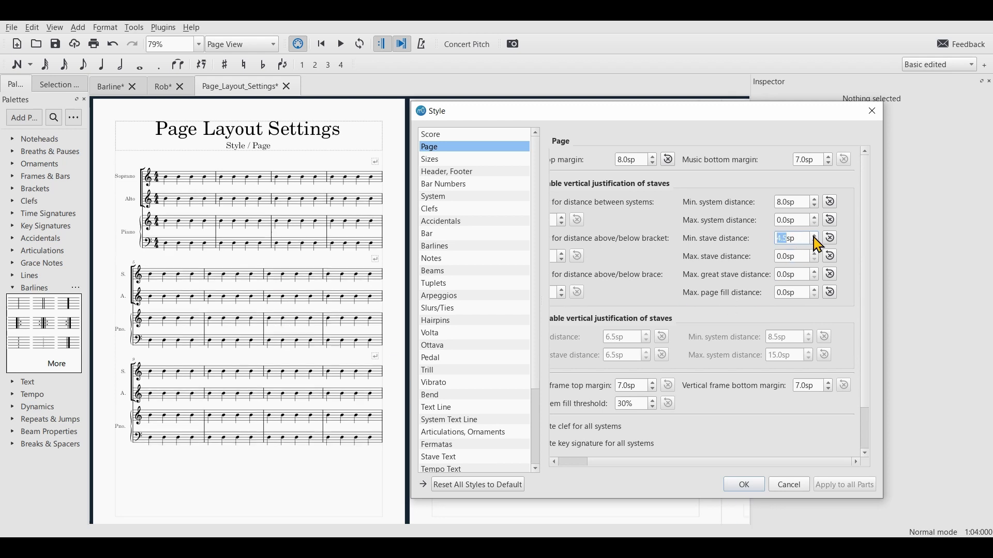
left_click(816, 236)
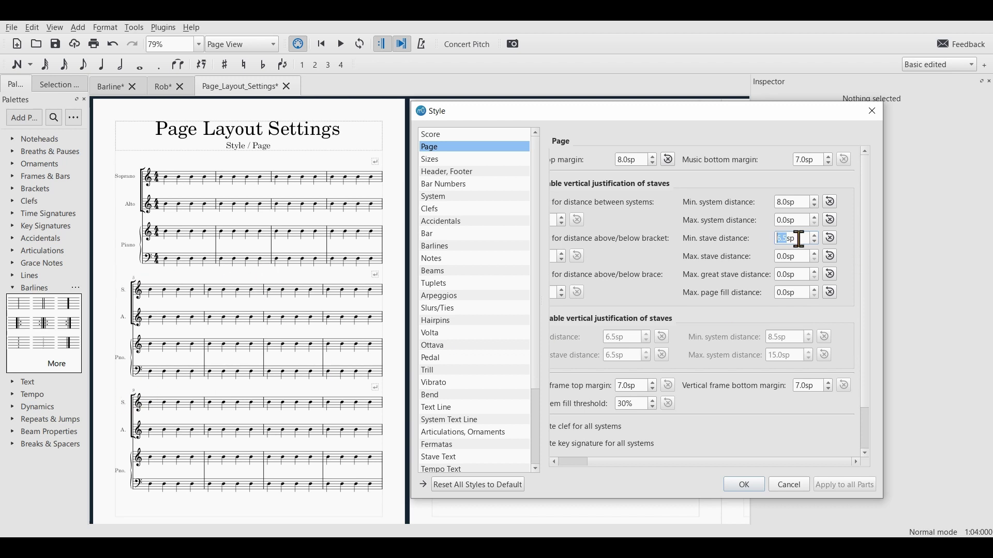
left_click(816, 242)
left_click(816, 242)
left_click(816, 242)
left_click(816, 243)
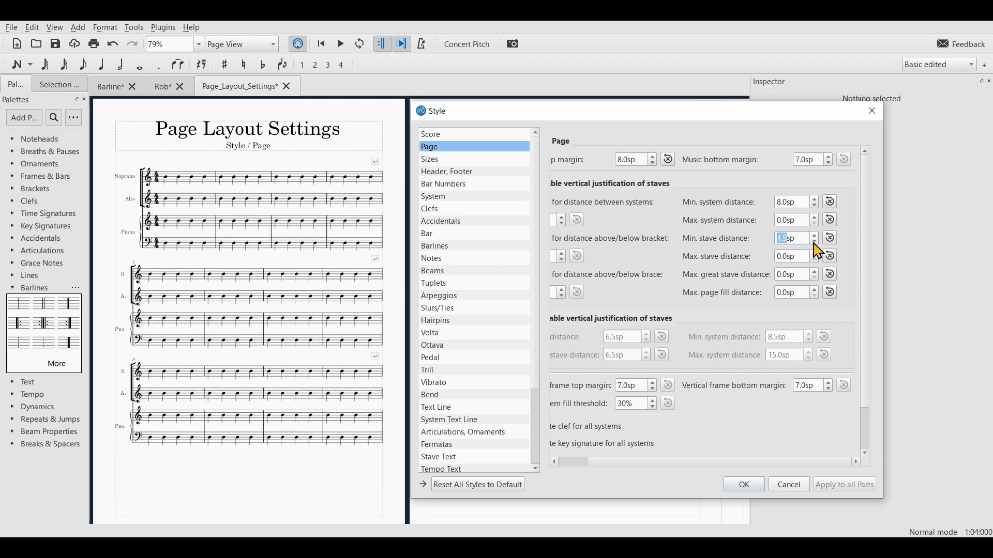
left_click(816, 243)
left_click(795, 242)
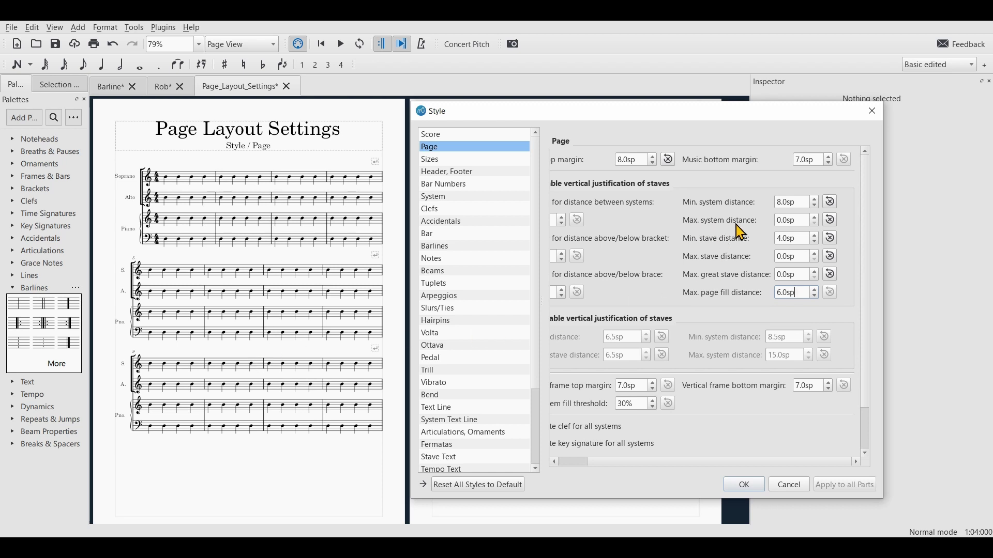
Step: Raise Max. system distance to 7.0sp and beyond, then type 0 to reset it to 0.0sp
left_click(817, 218)
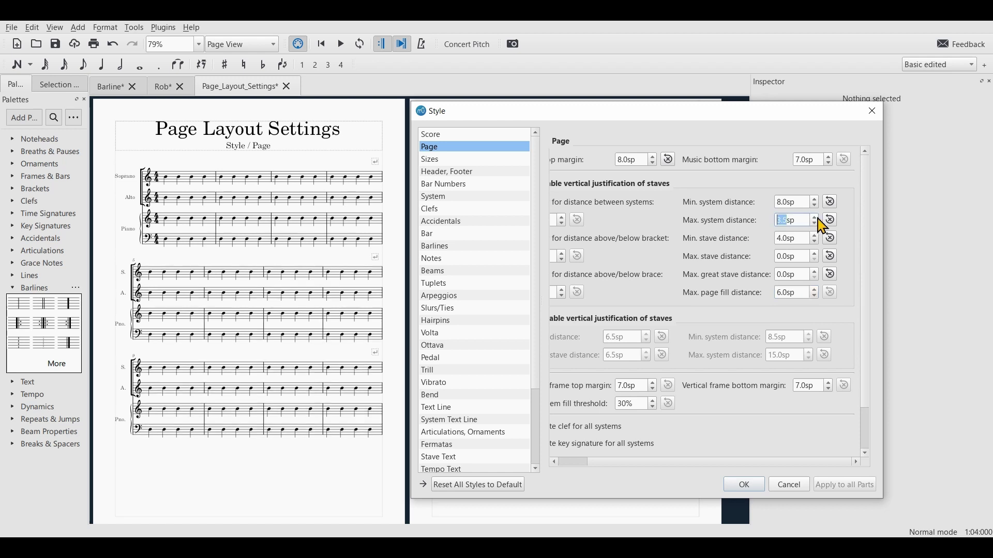
left_click(817, 218)
left_click(817, 218)
left_click(817, 217)
left_click(817, 218)
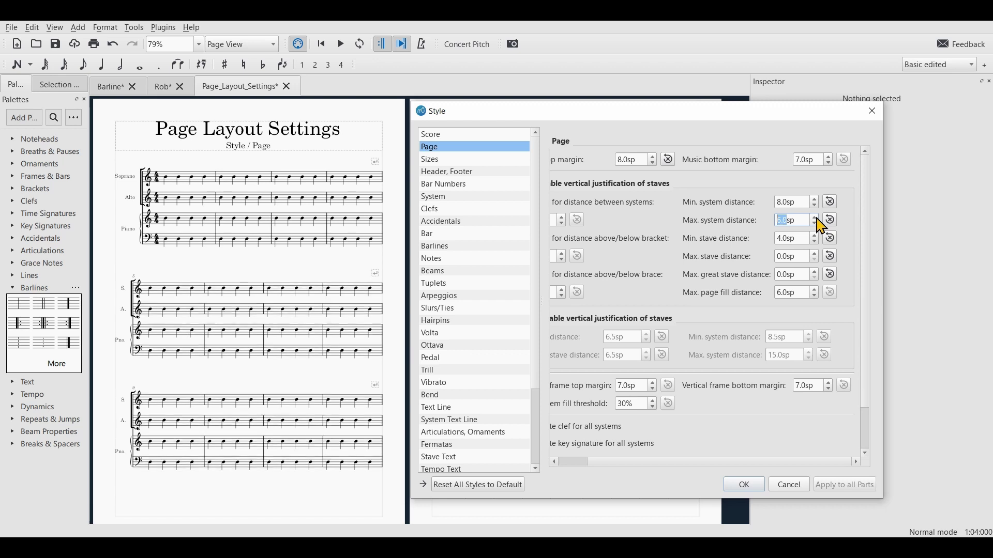
left_click(817, 217)
left_click(817, 218)
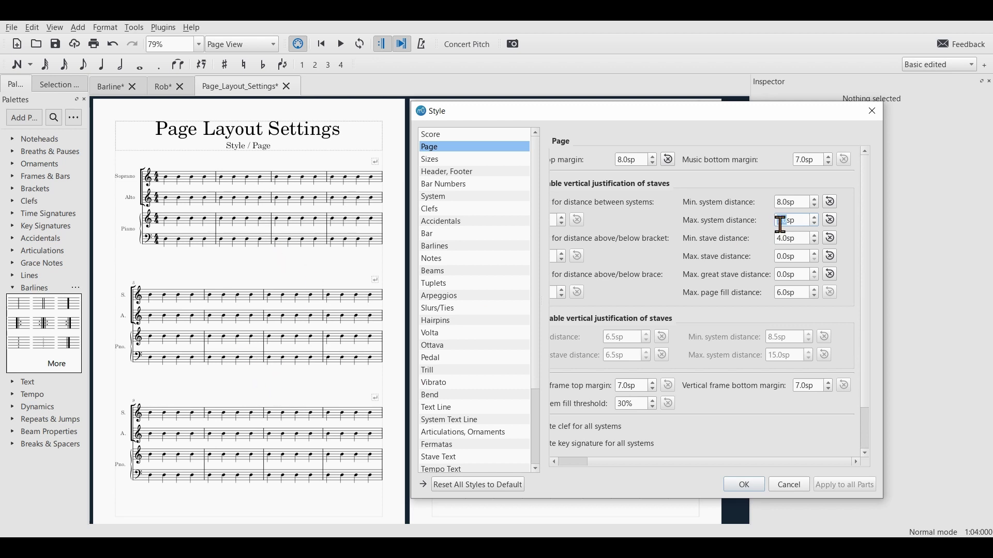
left_click(816, 217)
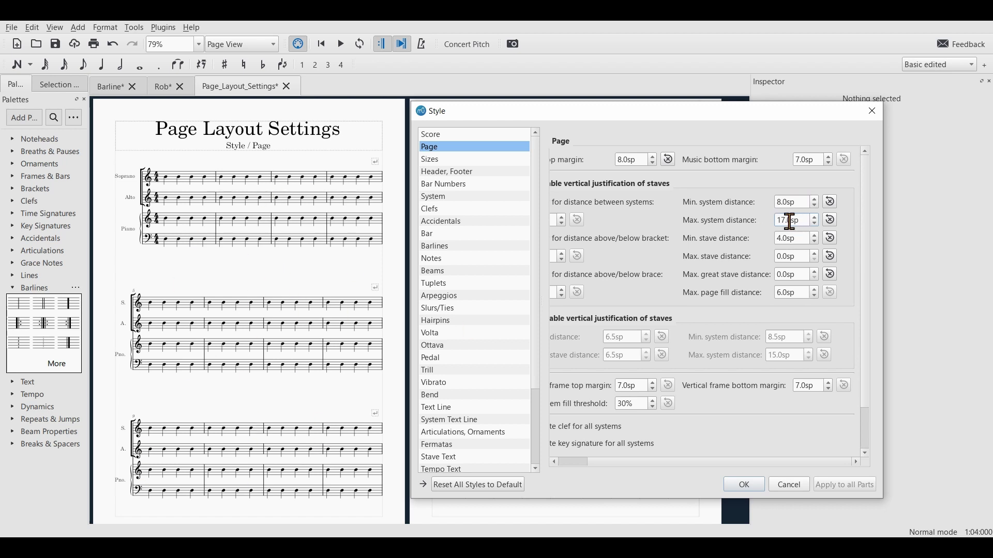
left_click_drag(788, 222, 775, 222)
type("0")
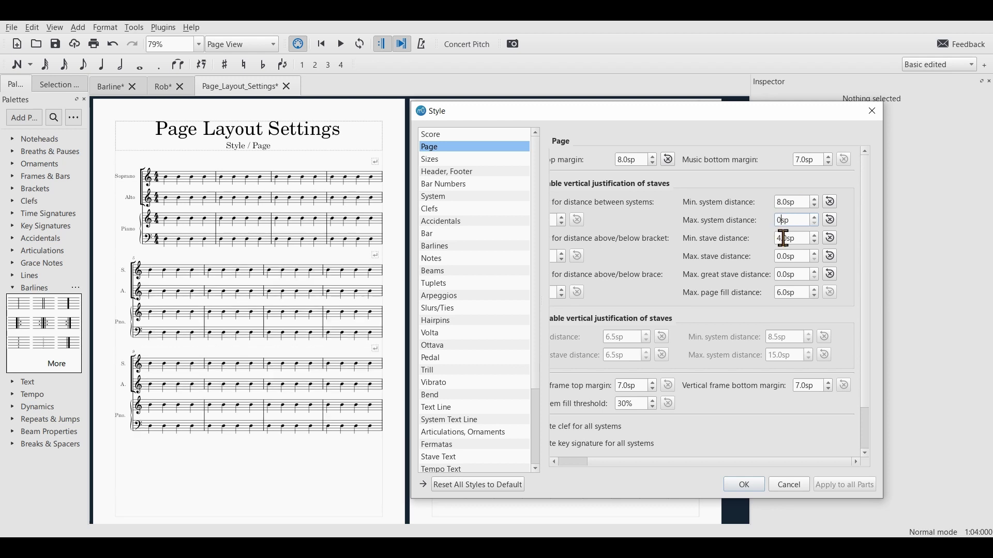
left_click(803, 256)
Step: Try Max. stave distance values around 4.0–5.0sp, then reset it to 0.0sp
left_click(816, 254)
left_click(816, 253)
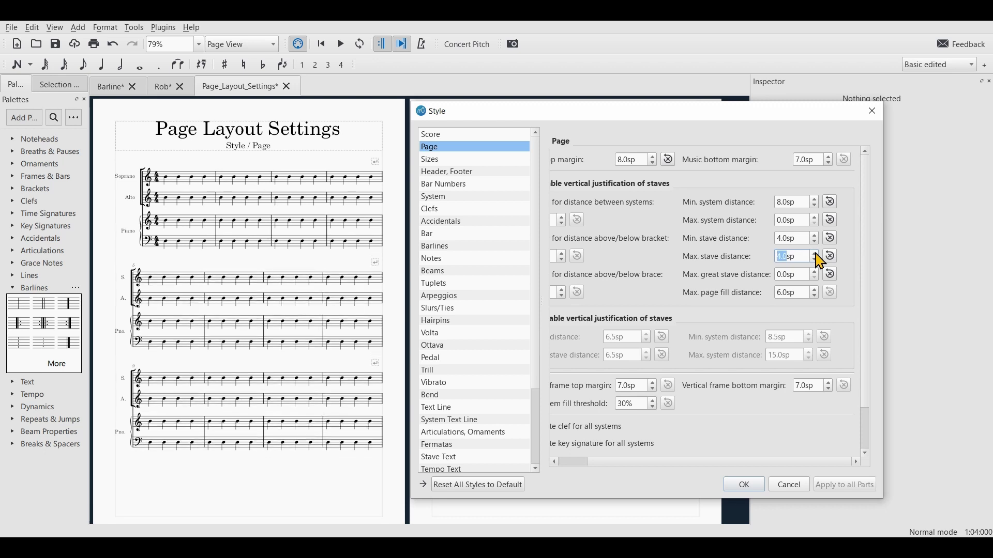
left_click(816, 254)
left_click(816, 253)
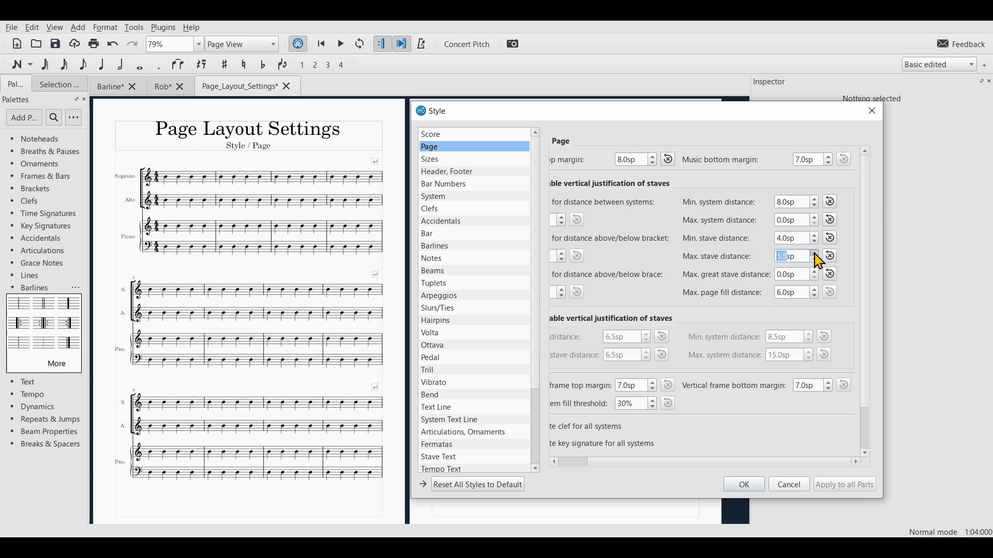
left_click(816, 253)
left_click(816, 253)
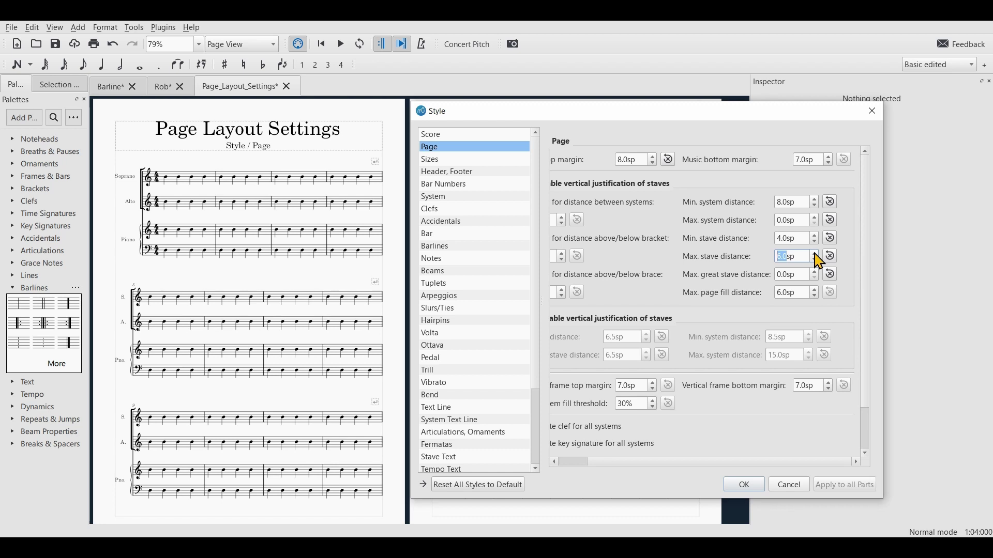
left_click(815, 261)
left_click(815, 261)
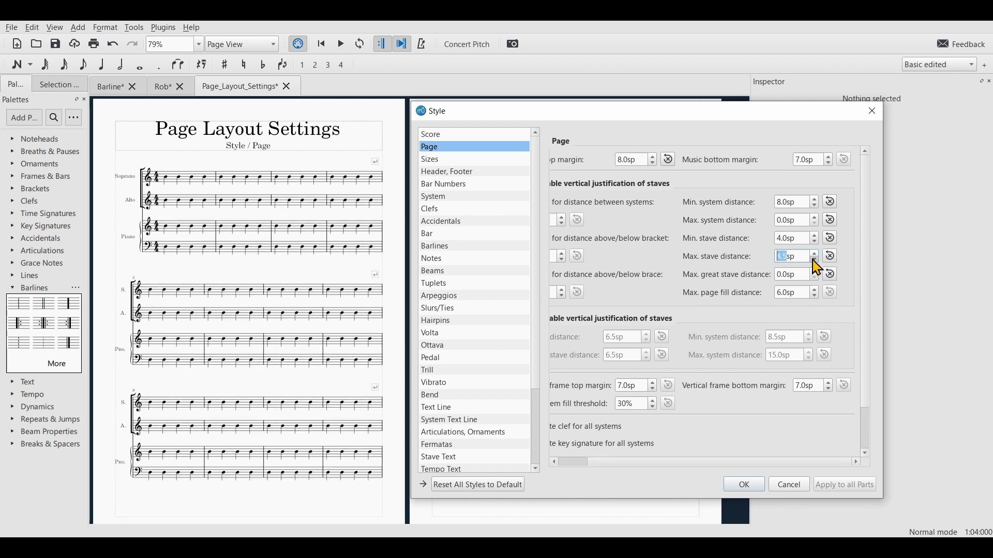
left_click(815, 260)
left_click(815, 260)
scroll(815, 259, "up", 2)
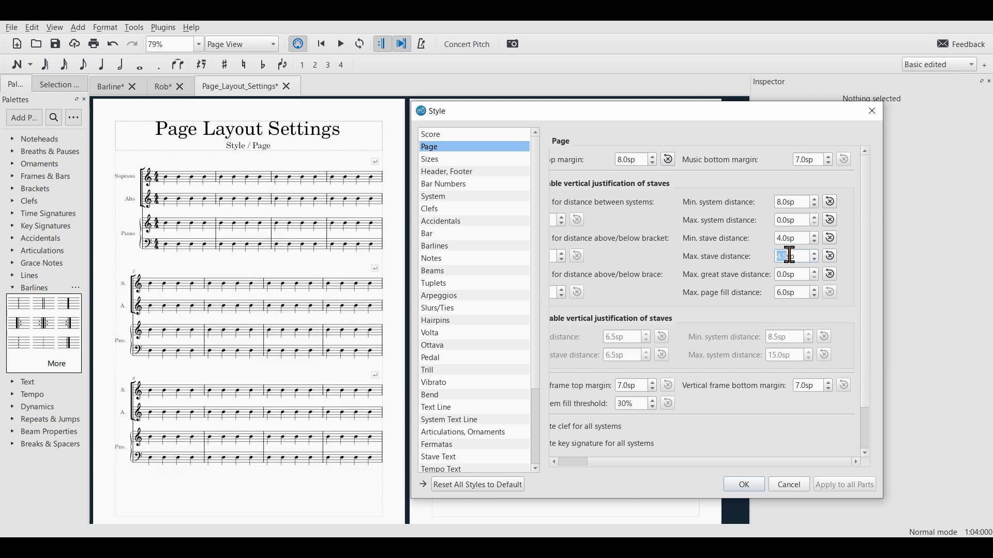
type("0")
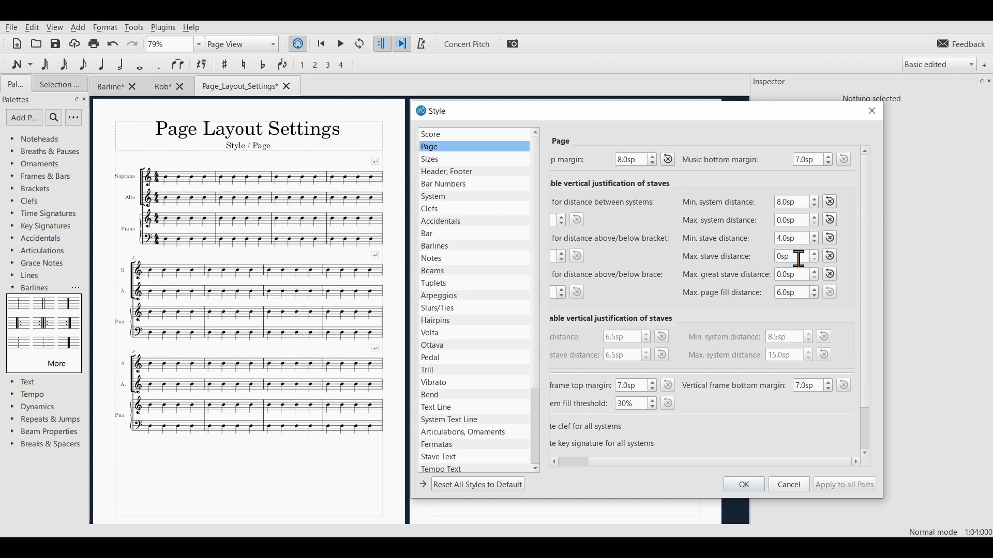
left_click(788, 276)
Step: Raise Max. great stave distance a few steps to spread the piano staves, then enter 0
left_click(815, 272)
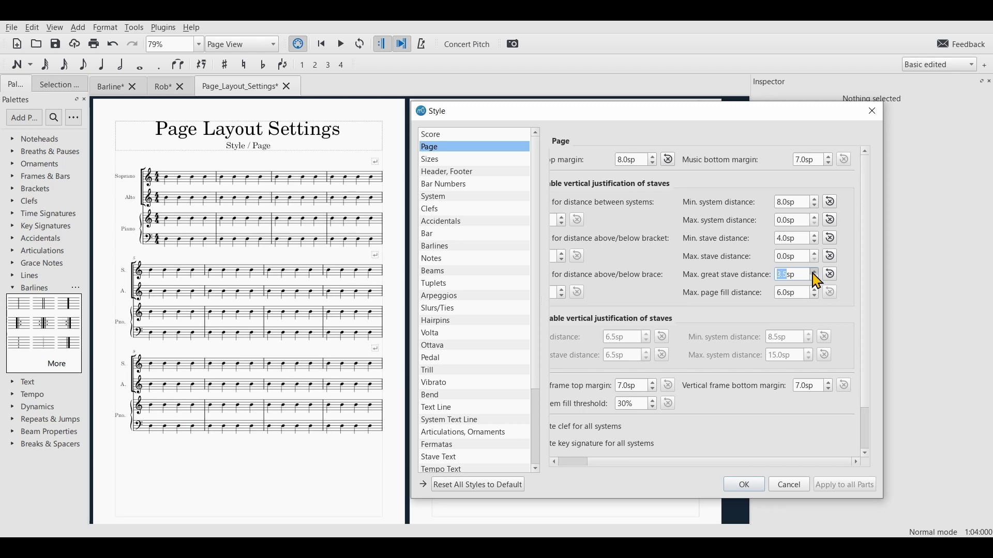
left_click(816, 272)
left_click(816, 272)
left_click(816, 272)
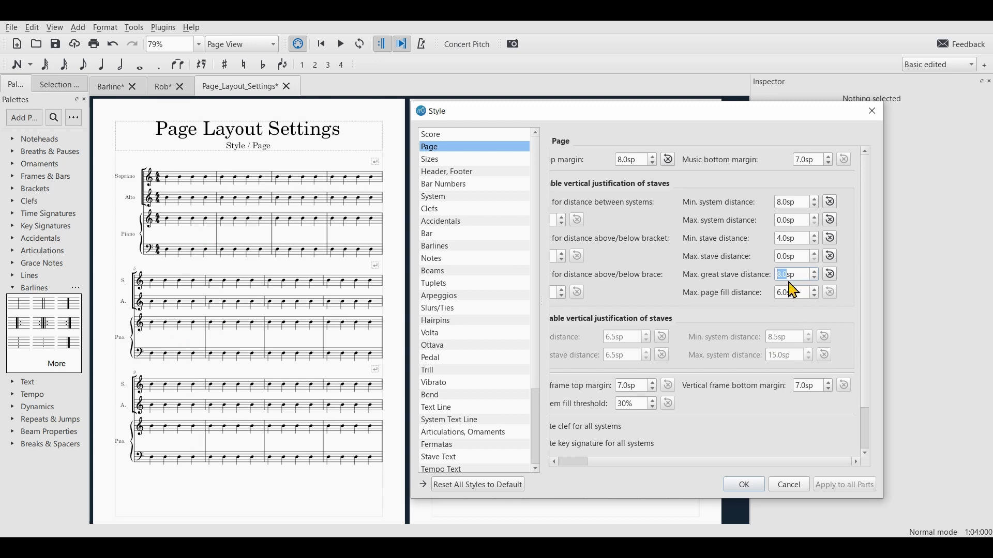
type("0")
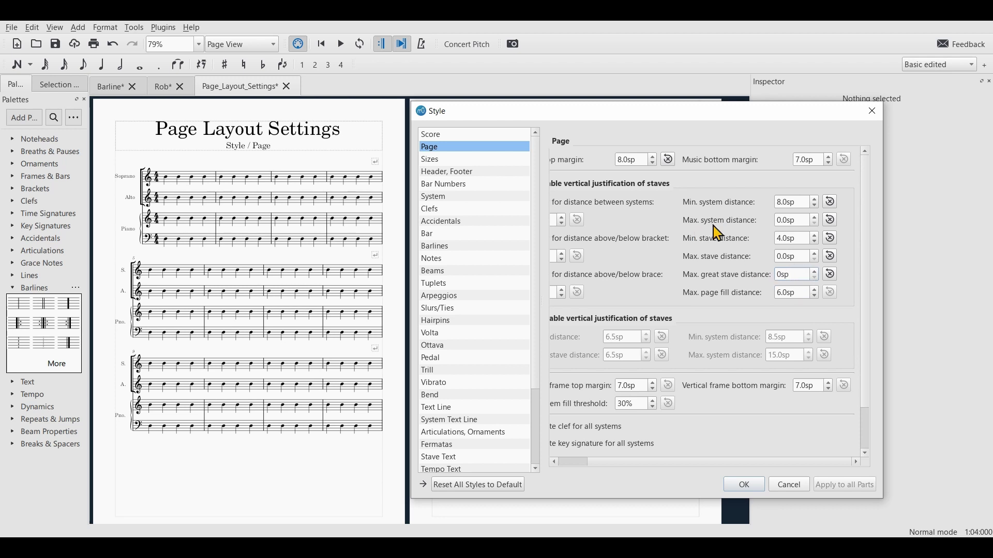
Step: Commit great stave distance at 0.0sp, then raise Max. system distance to 7.0sp and settle on 6.0sp
left_click(800, 257)
left_click(818, 218)
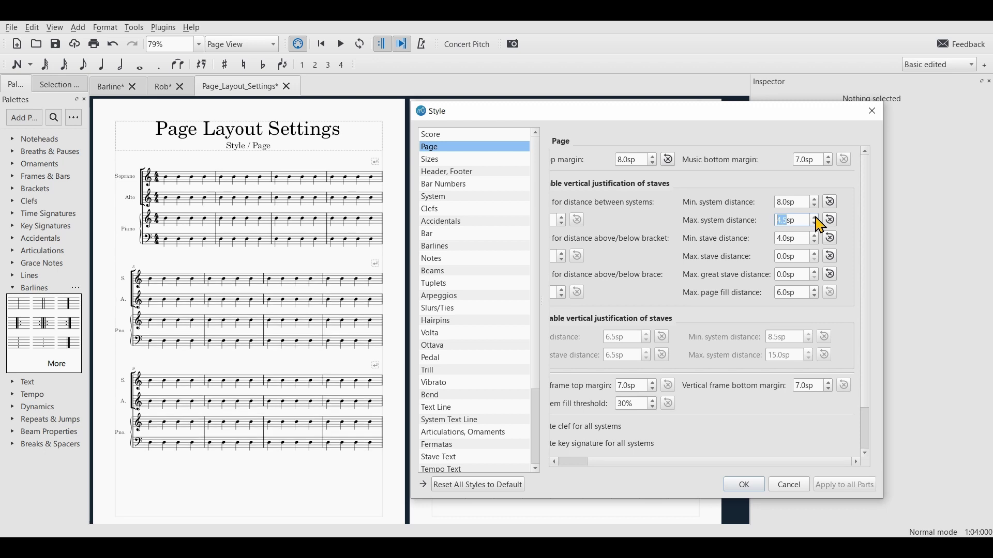
left_click(817, 218)
left_click(817, 218)
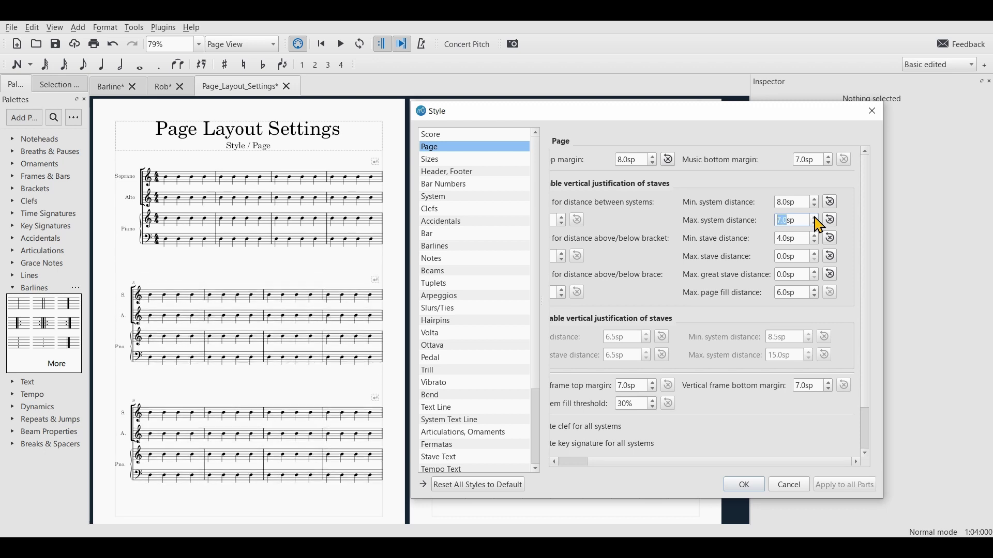
left_click(277, 270)
left_click(816, 224)
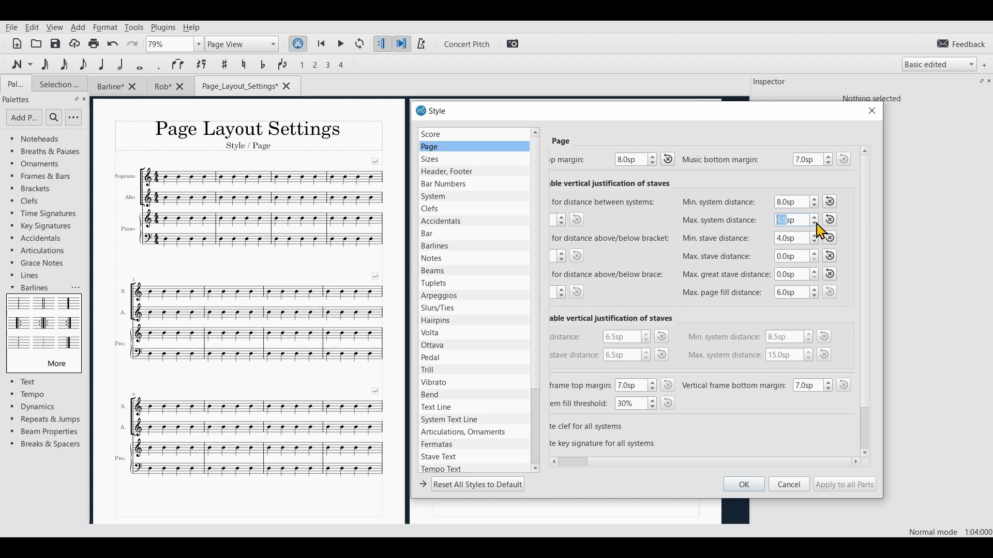
left_click(816, 223)
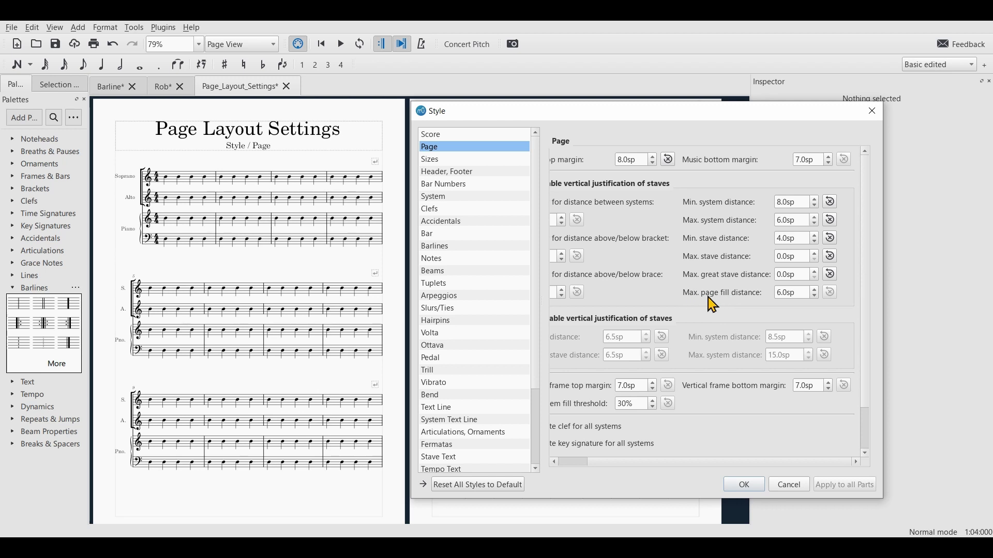
Step: Lower Max. page fill distance to 0.0sp and, after trying 99, set Max. system distance to 0
left_click(816, 297)
left_click(816, 297)
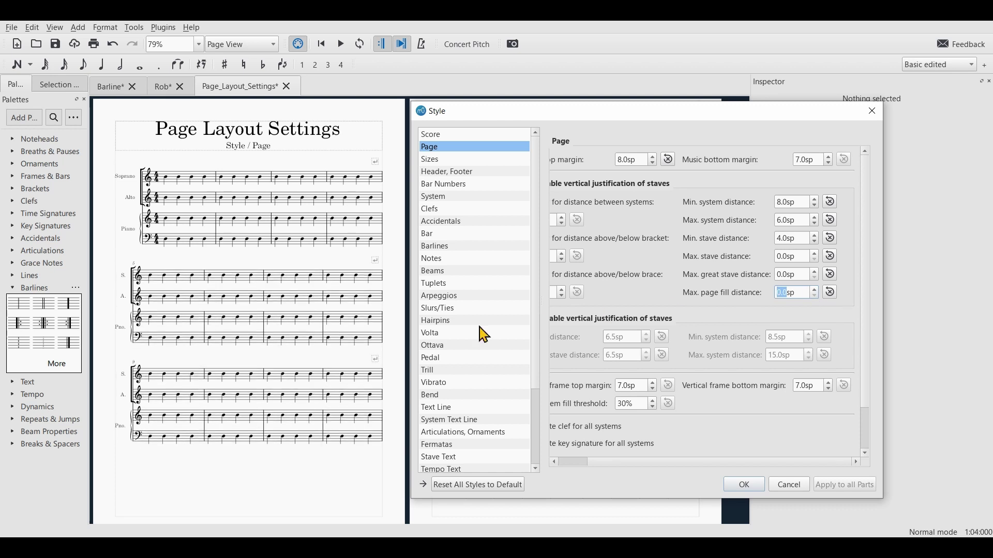
left_click(791, 222)
left_click_drag(799, 221, 767, 227)
type("99")
left_click_drag(769, 218, 787, 221)
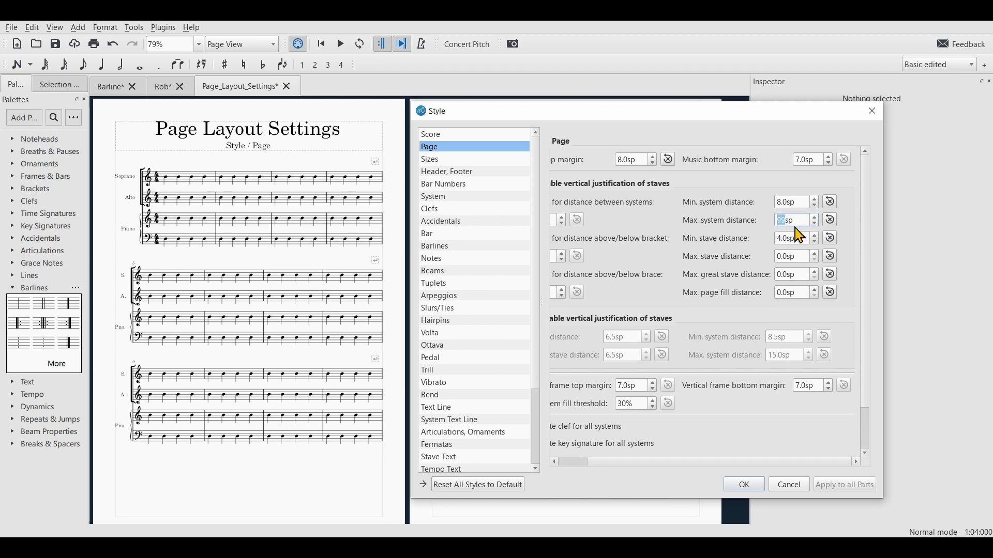
left_click(816, 290)
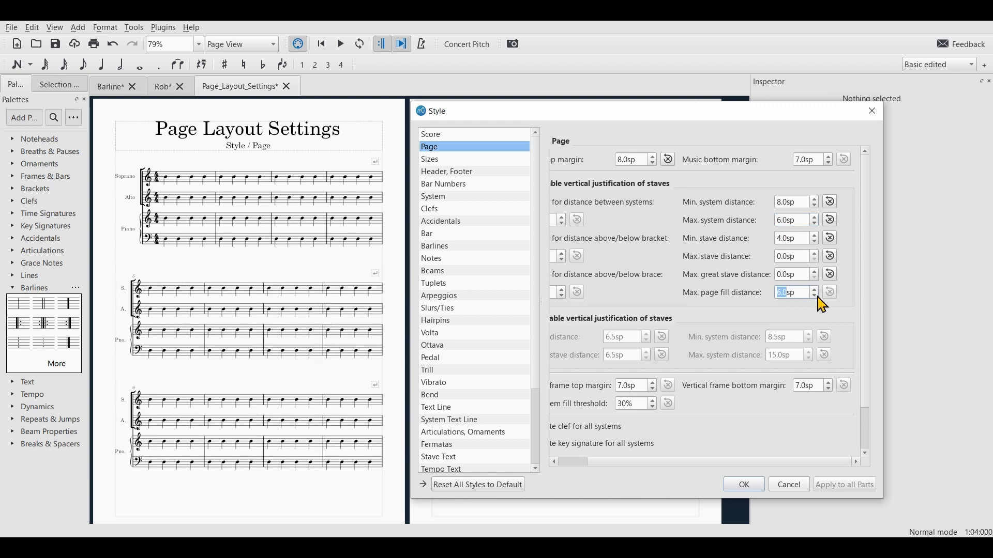
type("0")
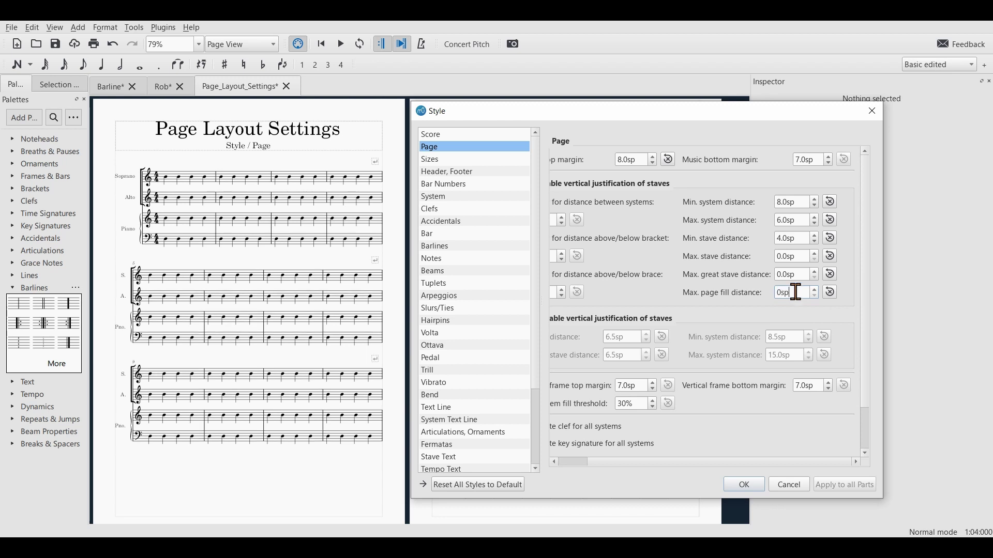
left_click_drag(786, 221, 758, 220)
type("0")
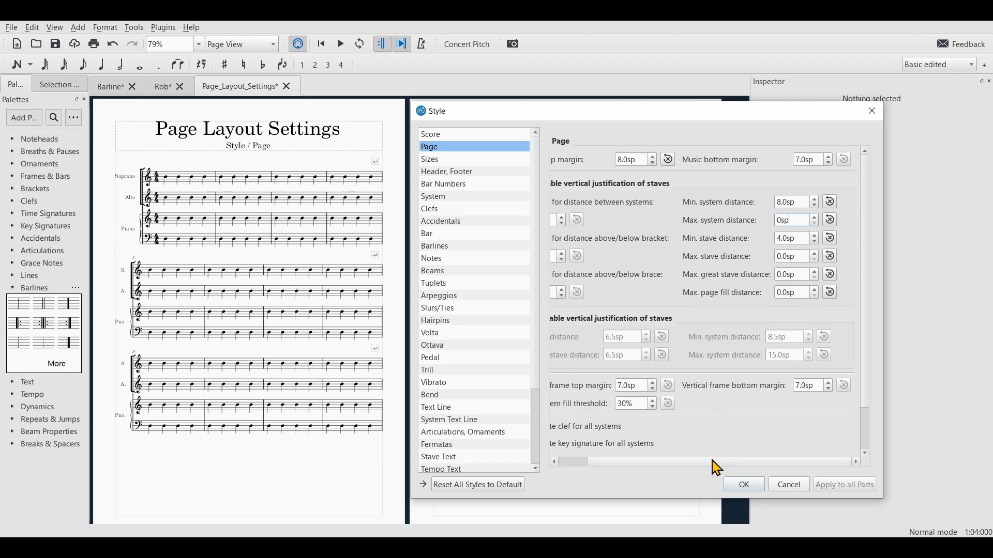
Step: Scroll through the Page style settings to review the zeroed maximum spacing values
scroll(714, 466, "left", 2)
scroll(696, 472, "right", 1)
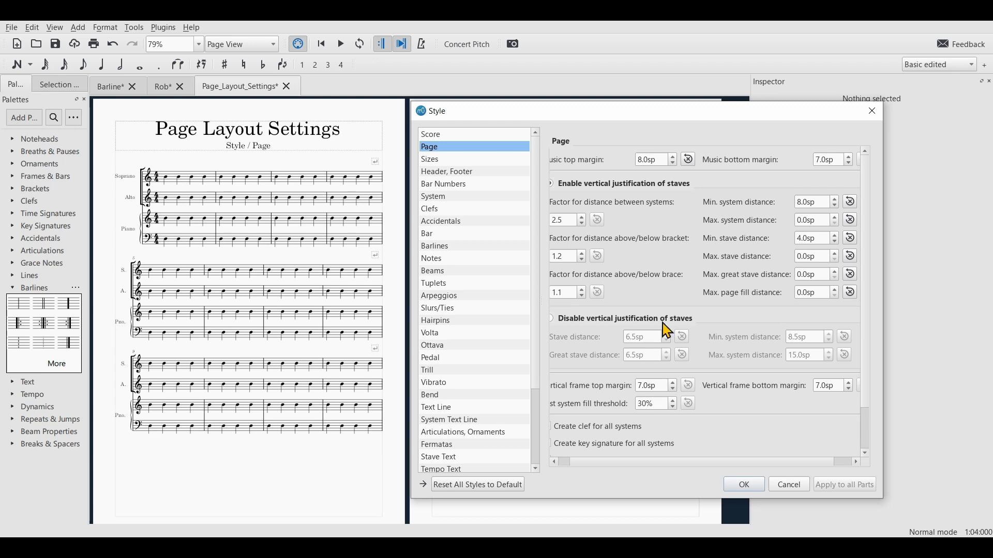
scroll(658, 464, "left", 1)
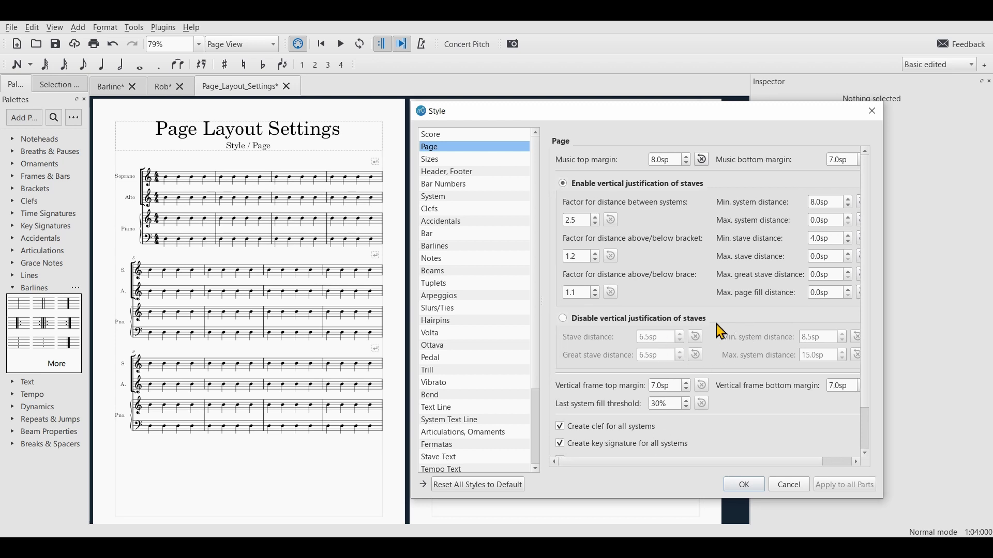
scroll(870, 350, "down", 2)
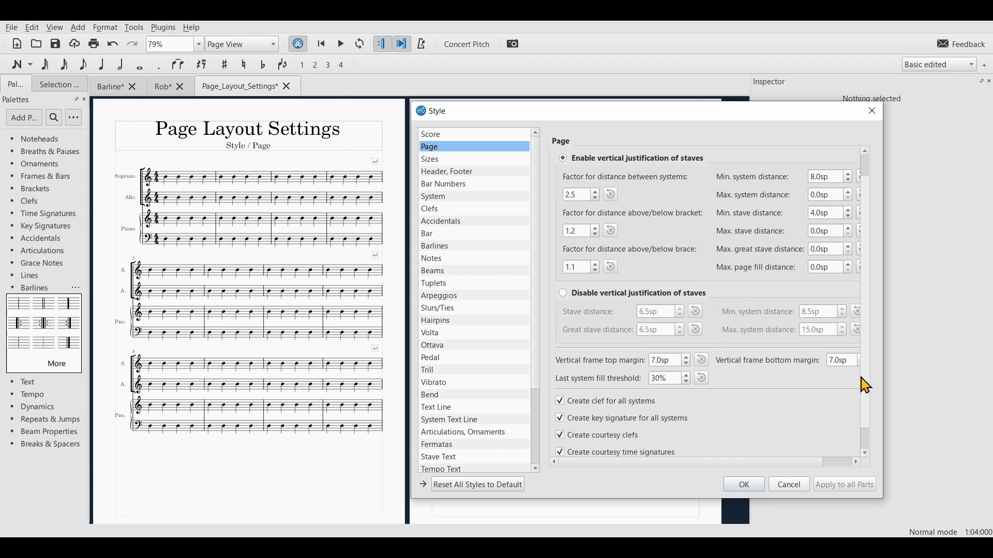
scroll(735, 469, "right", 1)
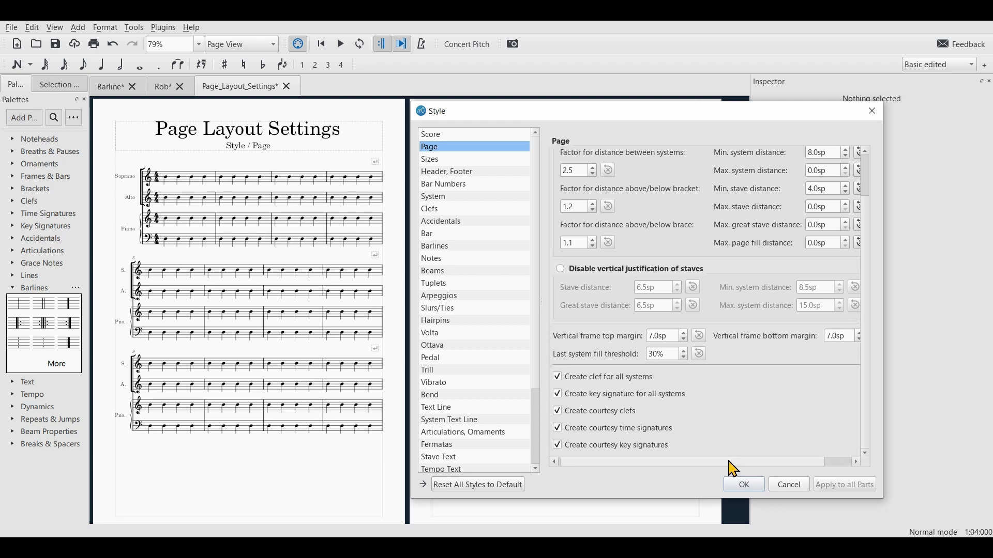
scroll(734, 469, "left", 1)
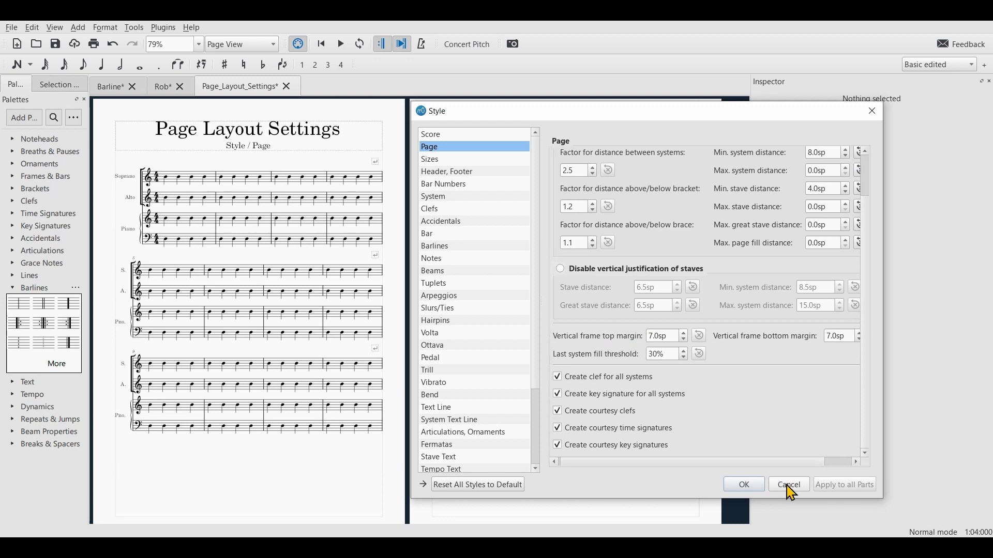
Step: Close the Style dialog and insert an empty vertical frame before bar 9
left_click(751, 490)
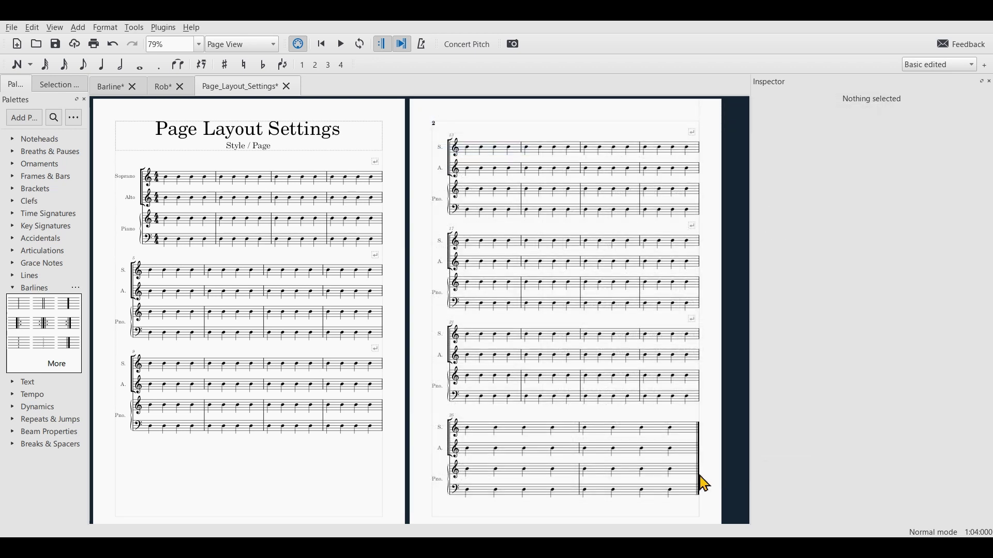
left_click(171, 369)
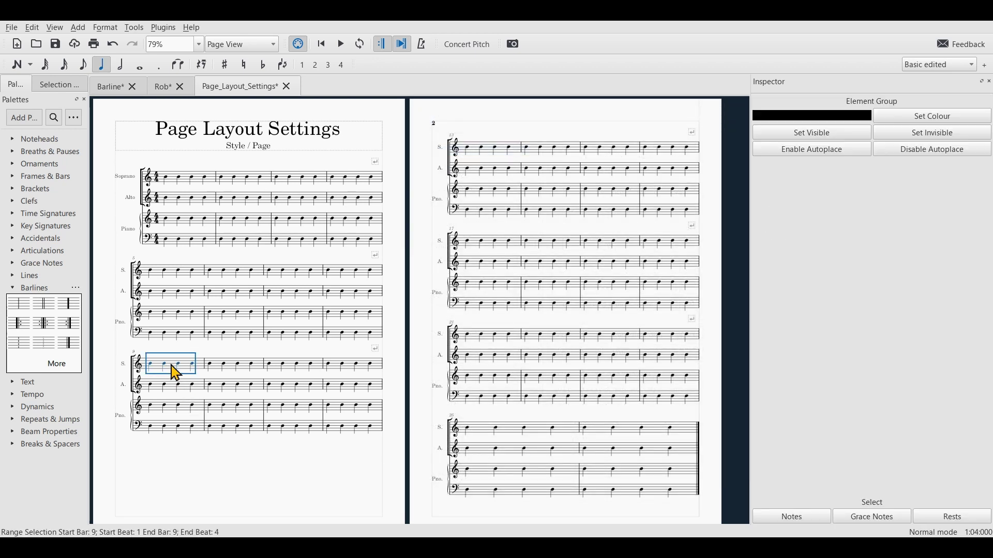
right_click(172, 376)
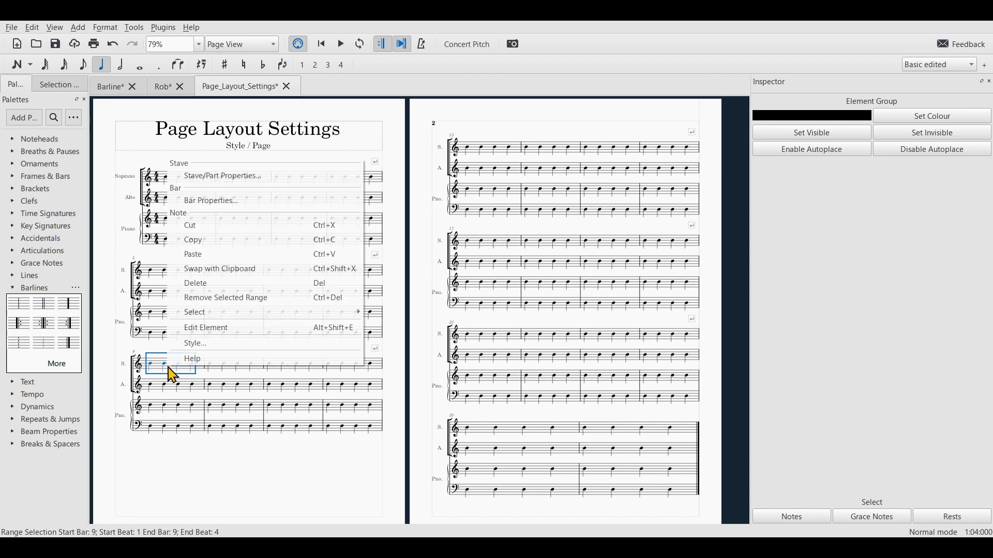
key("Escape")
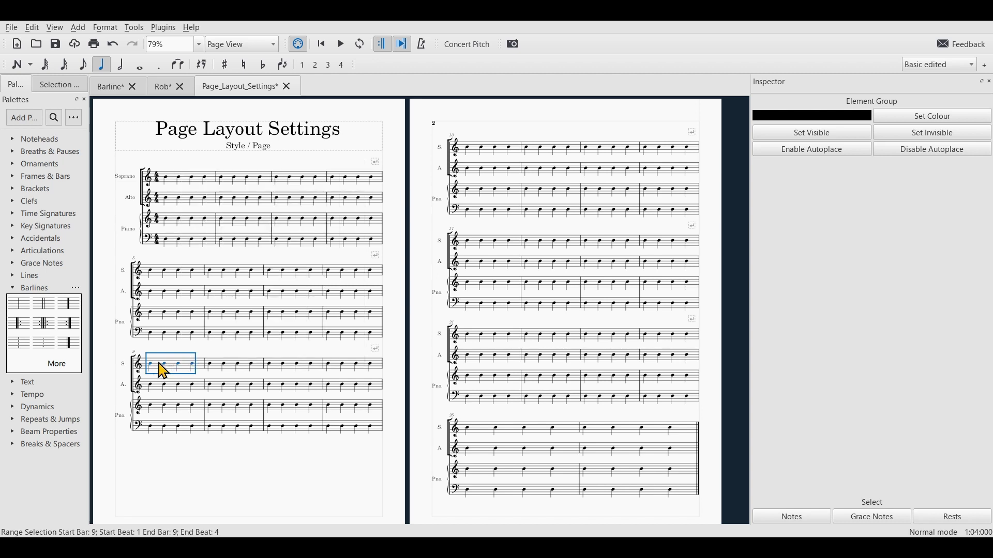
right_click(159, 363)
mouse_move(257, 535)
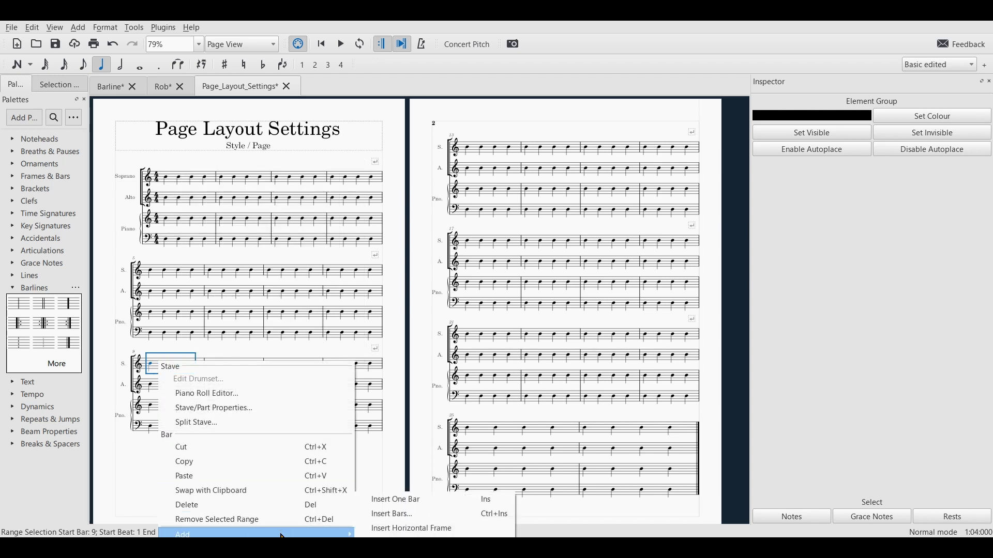
left_click(411, 529)
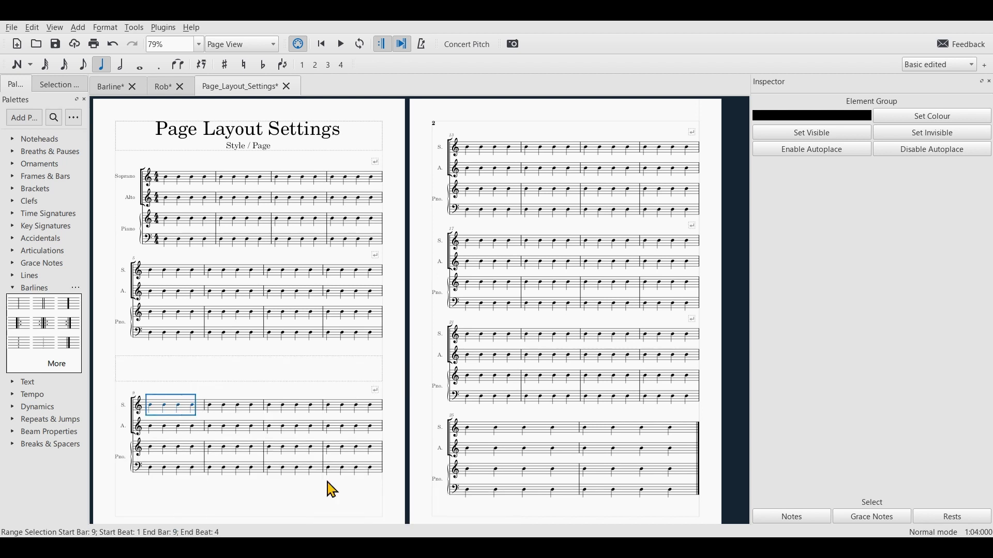
left_click(284, 362)
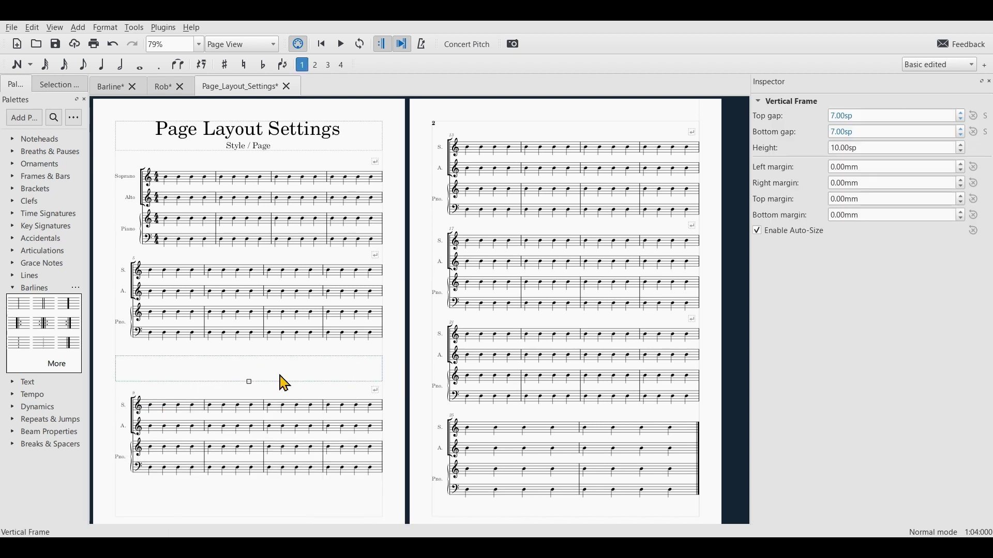
Step: In the Page style settings, lower the vertical frame top margin to 4.0sp
right_click(288, 397)
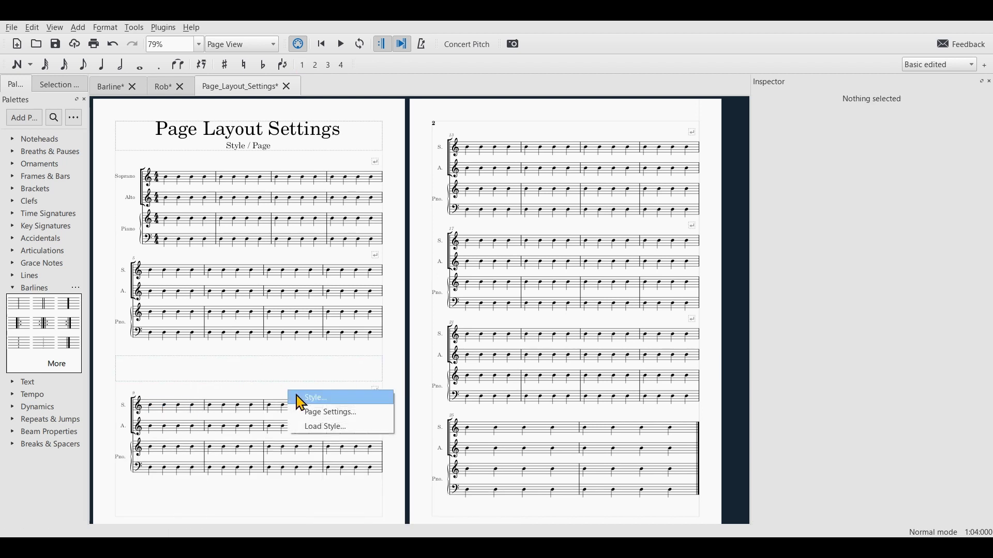
left_click(309, 403)
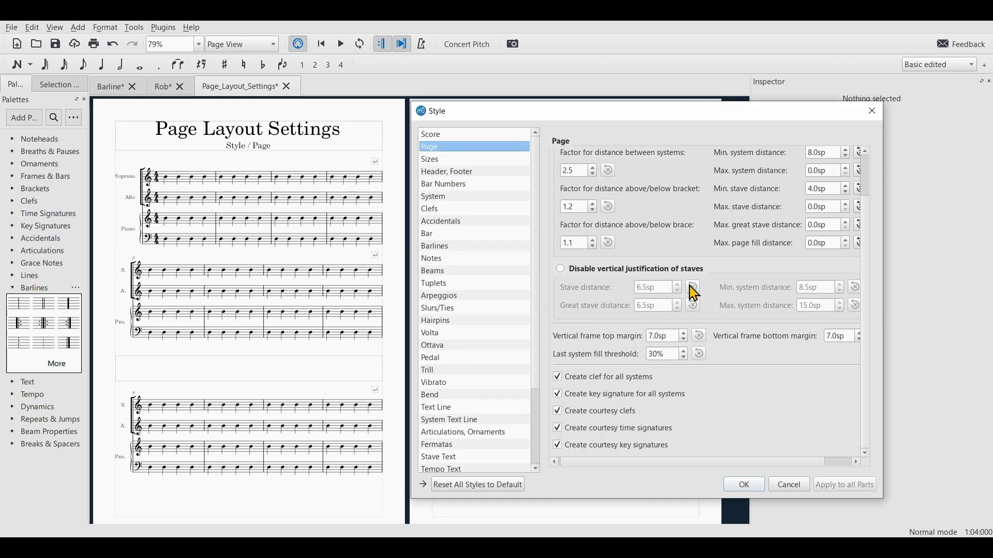
left_click(684, 341)
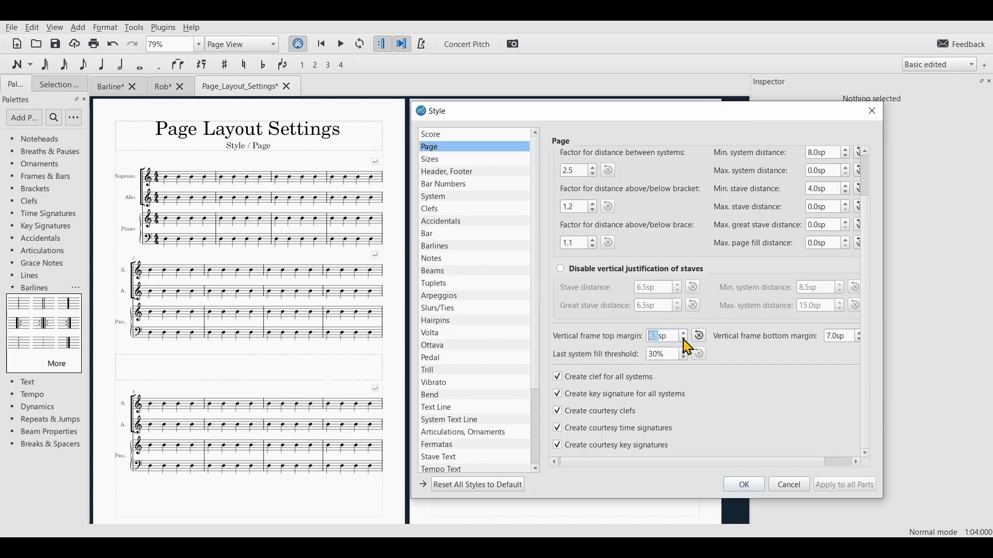
left_click(684, 341)
left_click(685, 340)
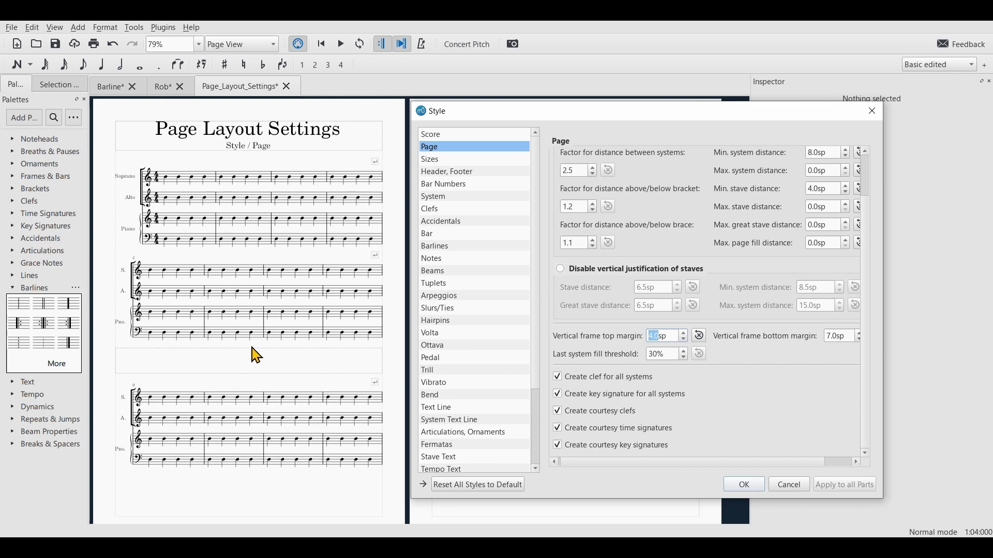
Step: Set the vertical frame bottom margin to 3.5sp and the top margin to 0sp
left_click(860, 341)
left_click(860, 341)
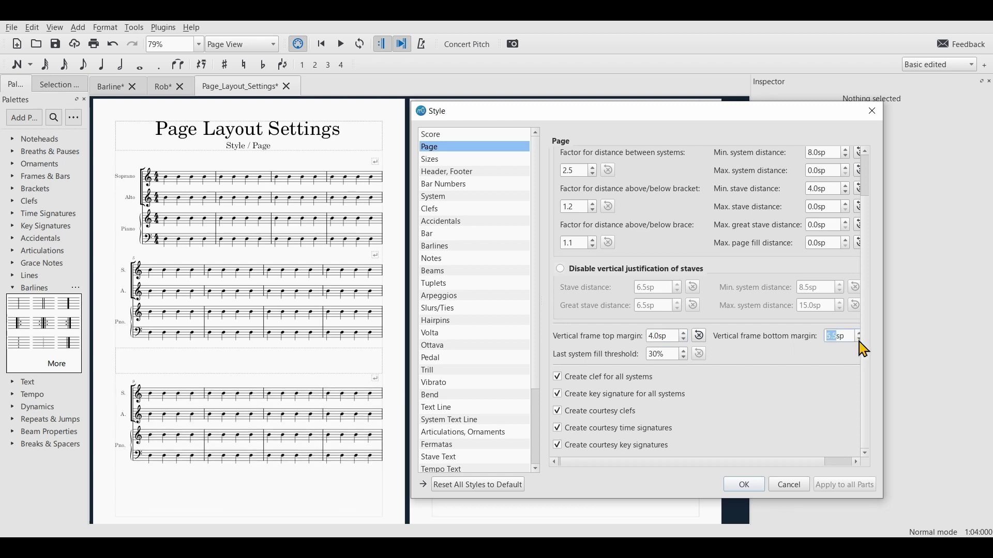
left_click(860, 340)
left_click(861, 342)
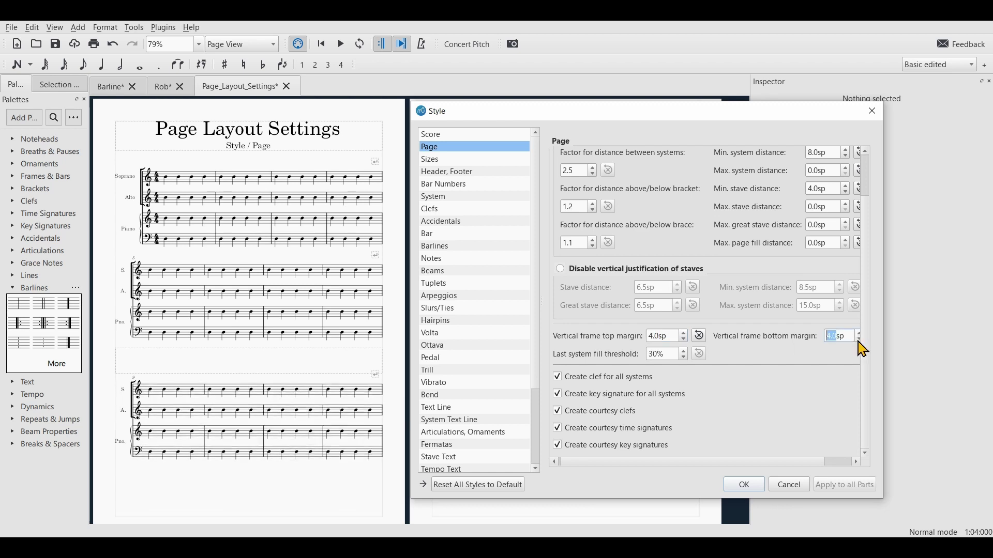
left_click(860, 342)
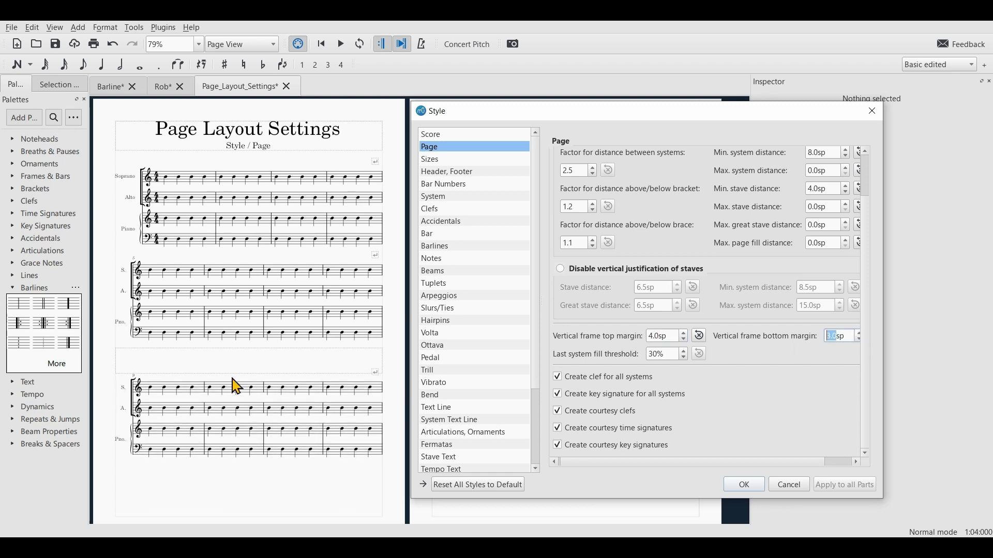
left_click(861, 334)
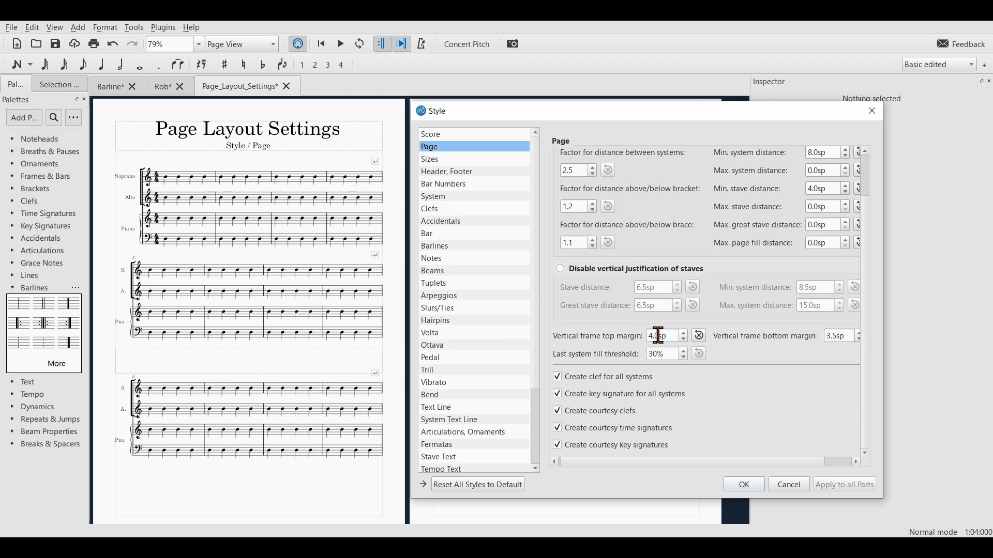
left_click_drag(660, 337, 632, 341)
type("0")
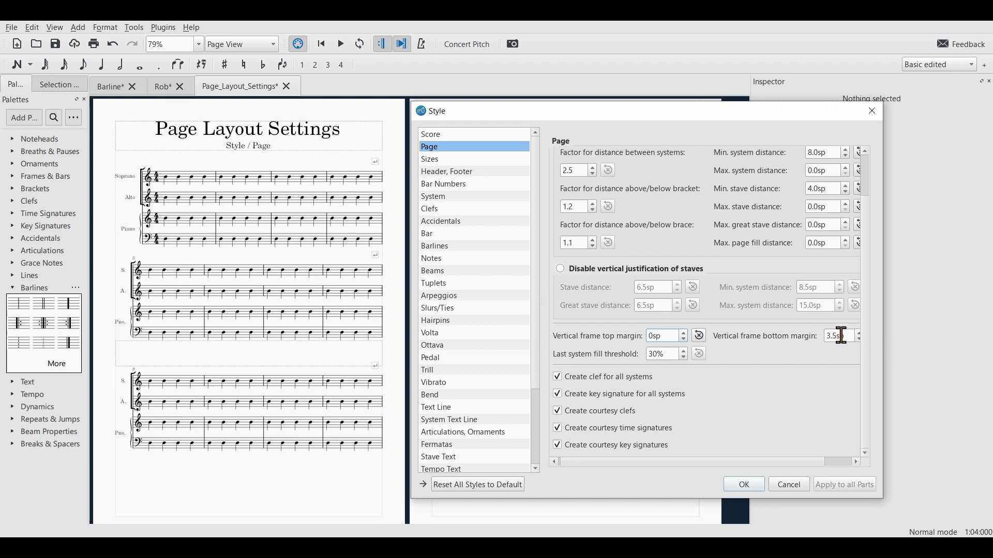
left_click(745, 488)
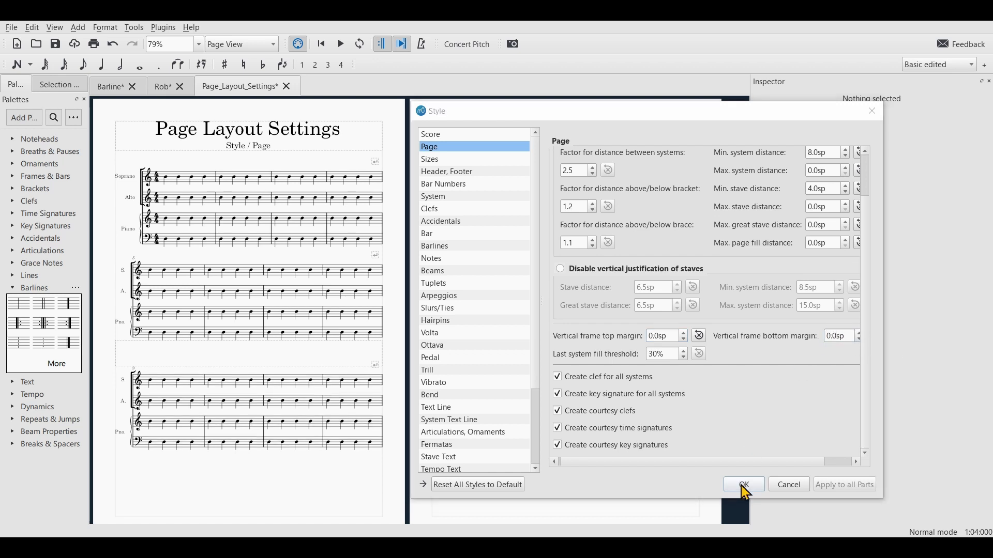
left_click(284, 366)
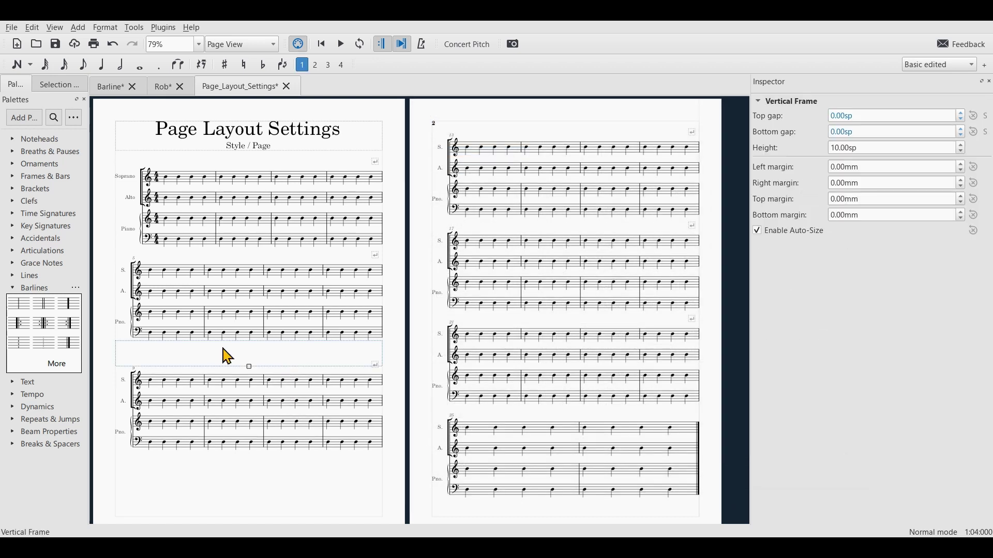
left_click(962, 113)
left_click(962, 113)
left_click(962, 114)
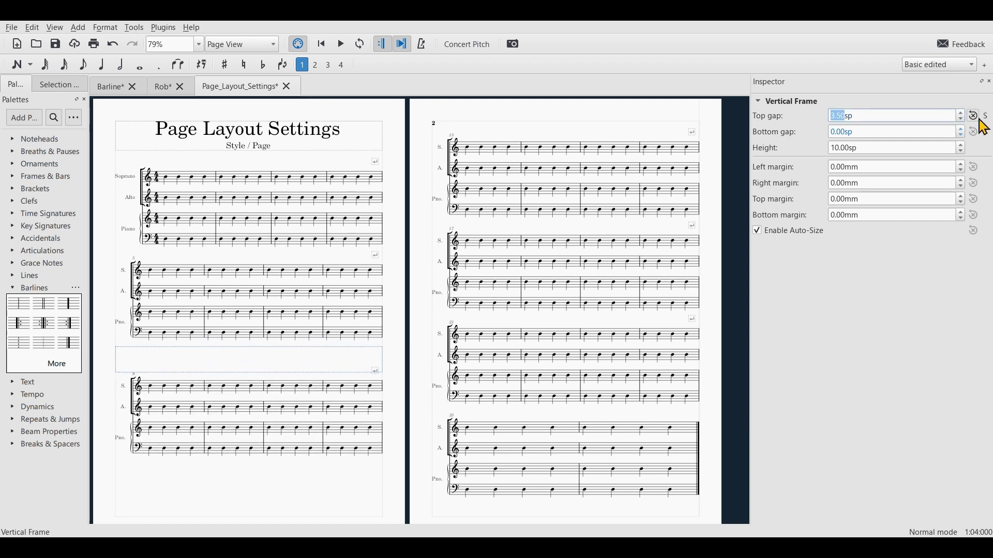
left_click(975, 117)
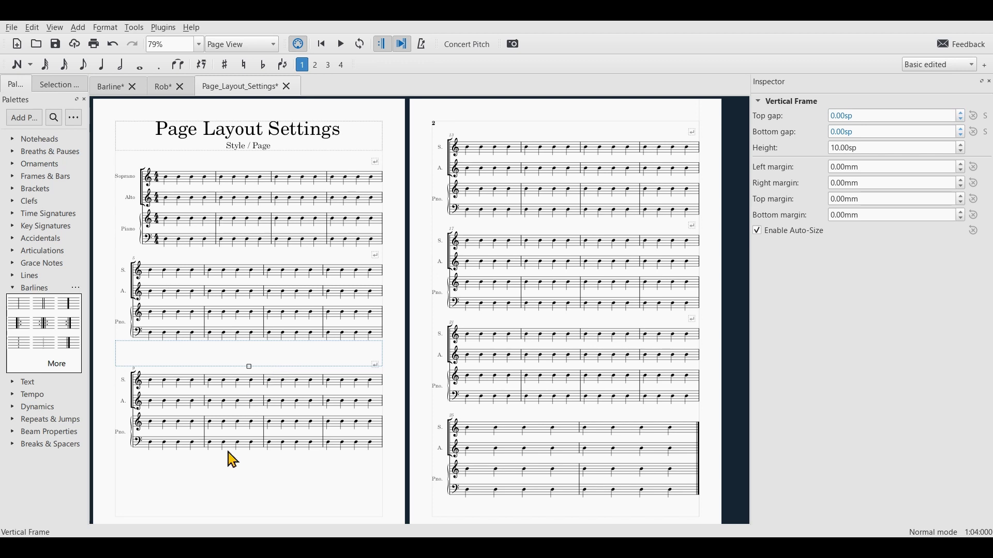
right_click(242, 460)
Step: Restore both vertical frame margins to 7.0sp in the Page style settings
left_click(263, 471)
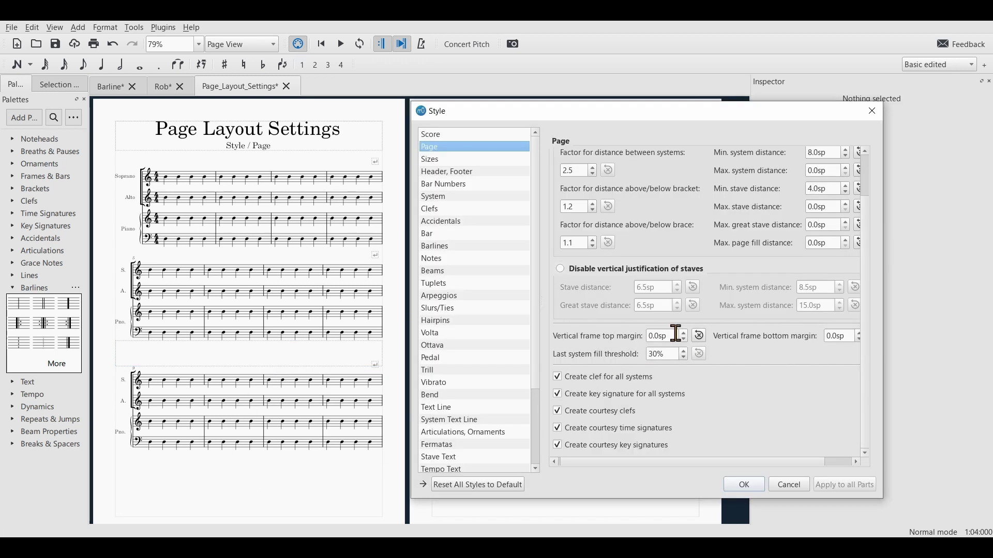
left_click(698, 337)
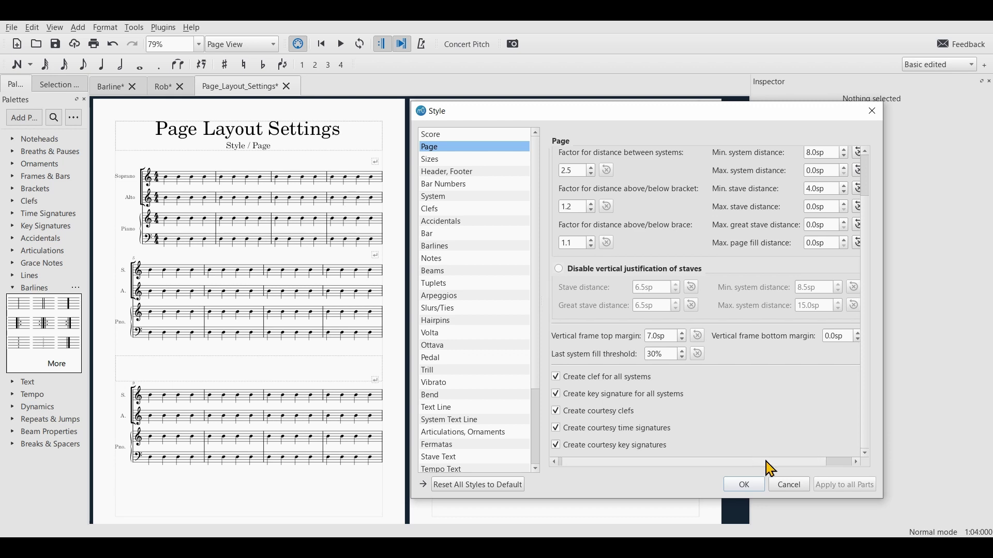
left_click_drag(769, 463, 811, 462)
left_click(844, 336)
left_click_drag(722, 462, 694, 461)
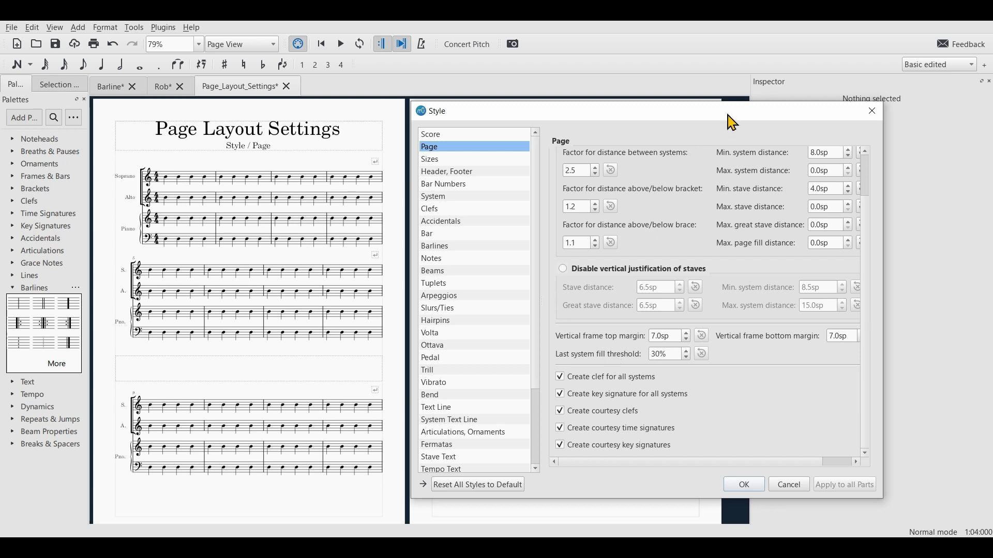
Step: Lower the last system fill threshold to 30%
left_click_drag(730, 122, 284, 129)
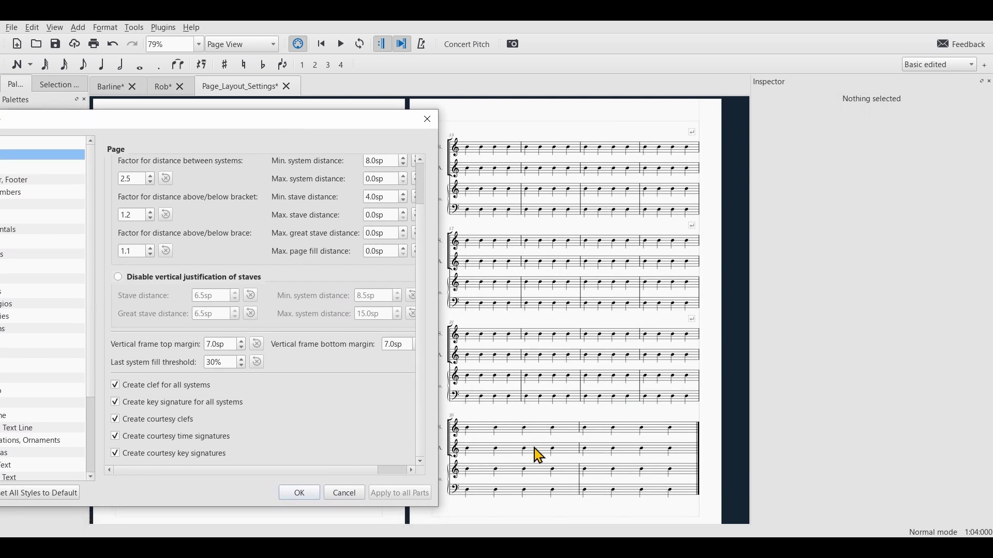
left_click(242, 361)
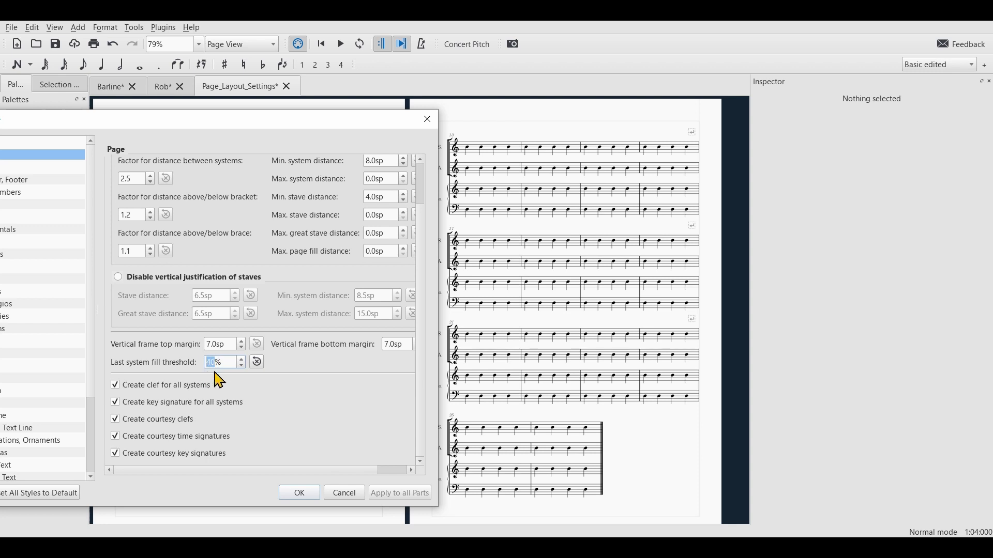
left_click(241, 367)
left_click(242, 366)
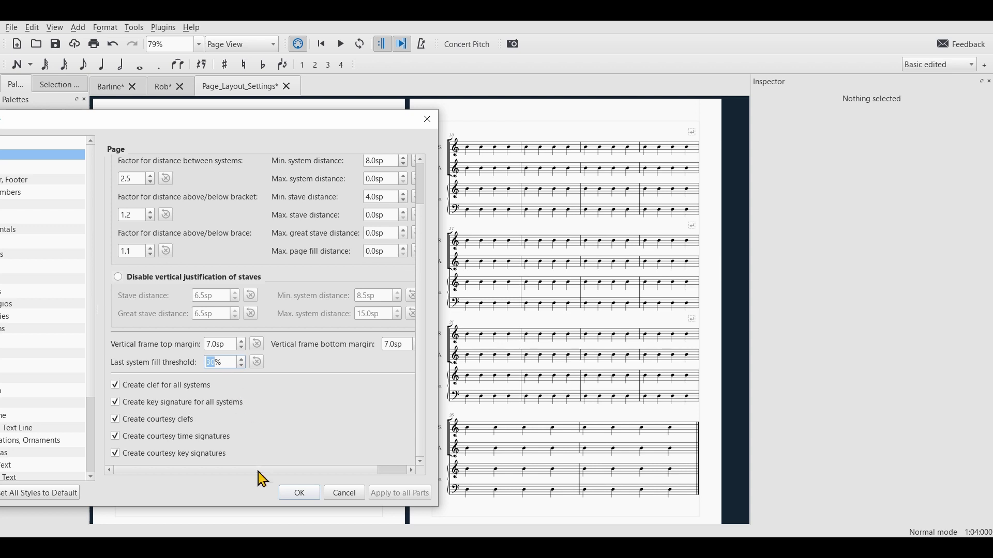
mouse_move(259, 476)
left_mouse_down()
mouse_move(317, 477)
mouse_move(240, 476)
left_mouse_up()
left_click_drag(282, 124, 567, 138)
left_click_drag(705, 237, 705, 186)
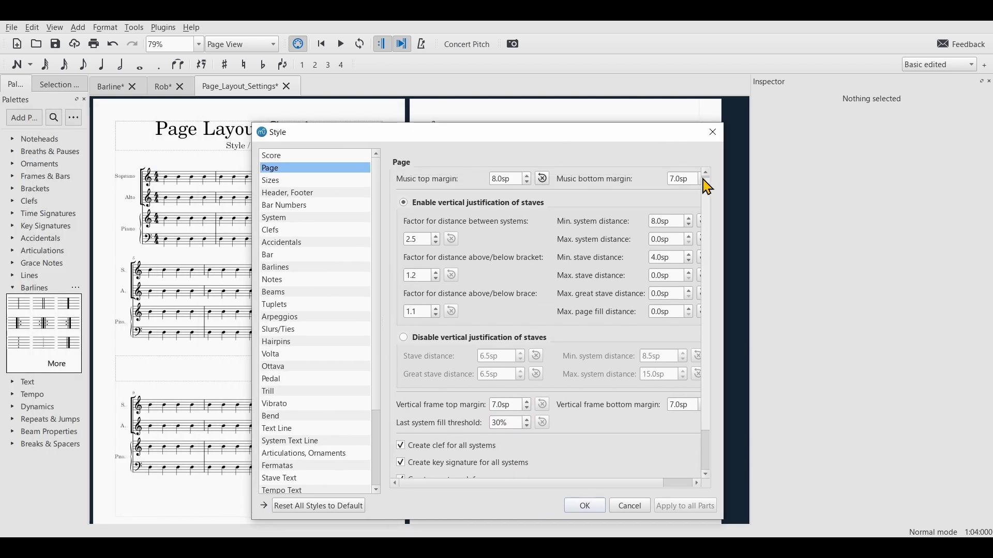
Step: Cancel the Style dialog and delete the empty vertical frame before bar 9
left_click(639, 506)
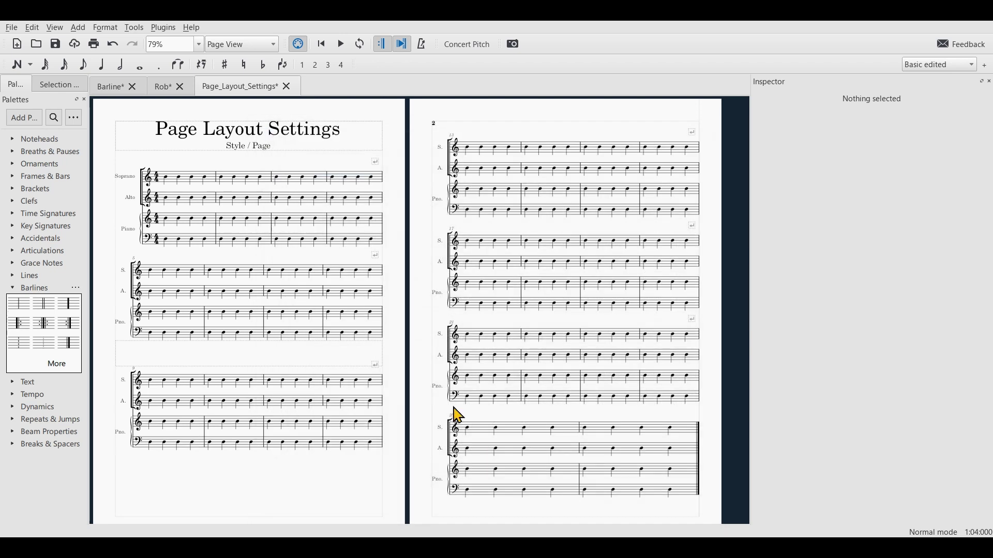
left_click(331, 365)
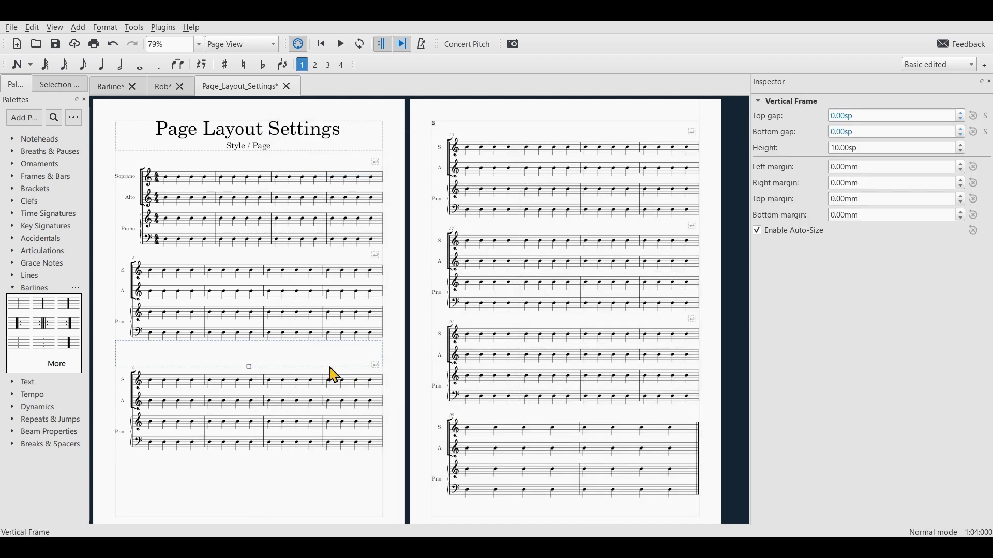
key("Delete")
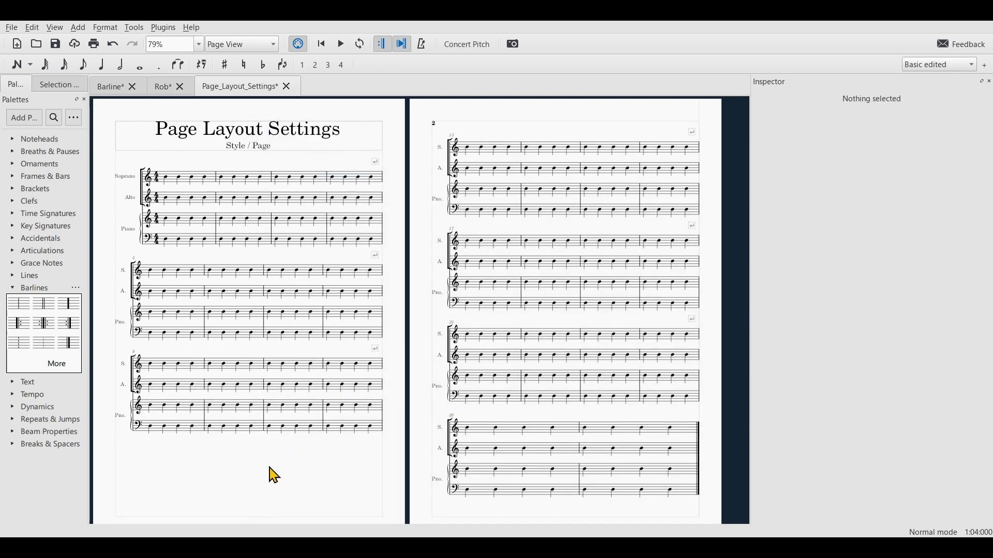
left_click_drag(270, 468, 296, 472)
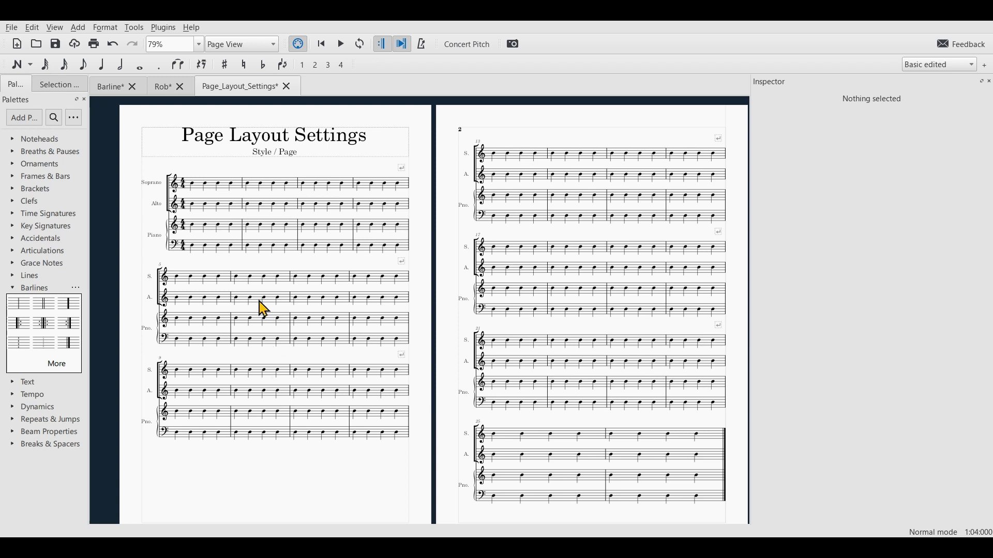
Step: Drag the bar 2 piano note and bar 5 soprano note high to test spacing
left_click(250, 231)
mouse_move(252, 228)
left_mouse_down()
mouse_move(251, 207)
mouse_move(251, 230)
left_mouse_up()
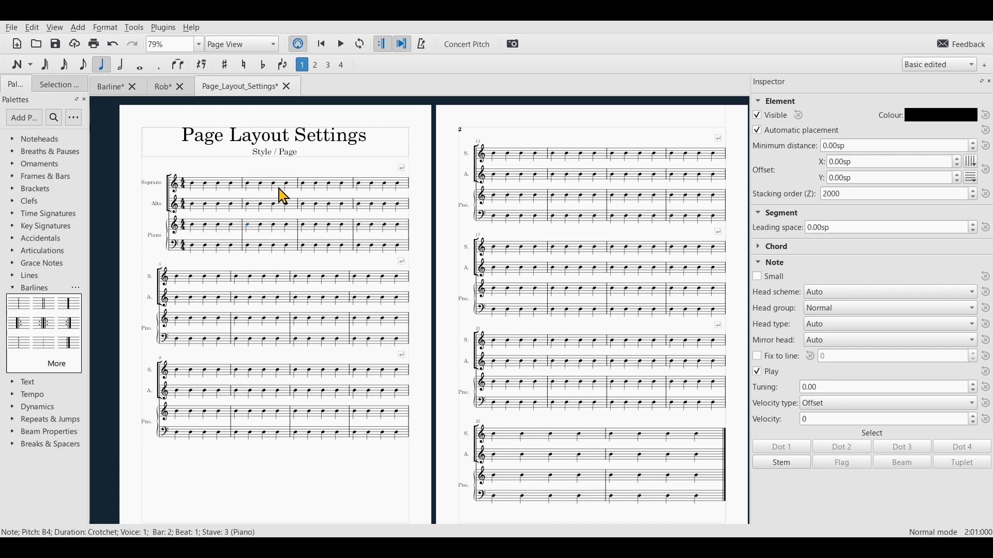
mouse_move(206, 278)
left_mouse_down()
mouse_move(215, 247)
mouse_move(207, 274)
left_mouse_up()
left_click(262, 273)
Step: Raise the Score style's autoplace minimum vertical distance from 0.50sp to 2.00sp and apply
right_click(263, 265)
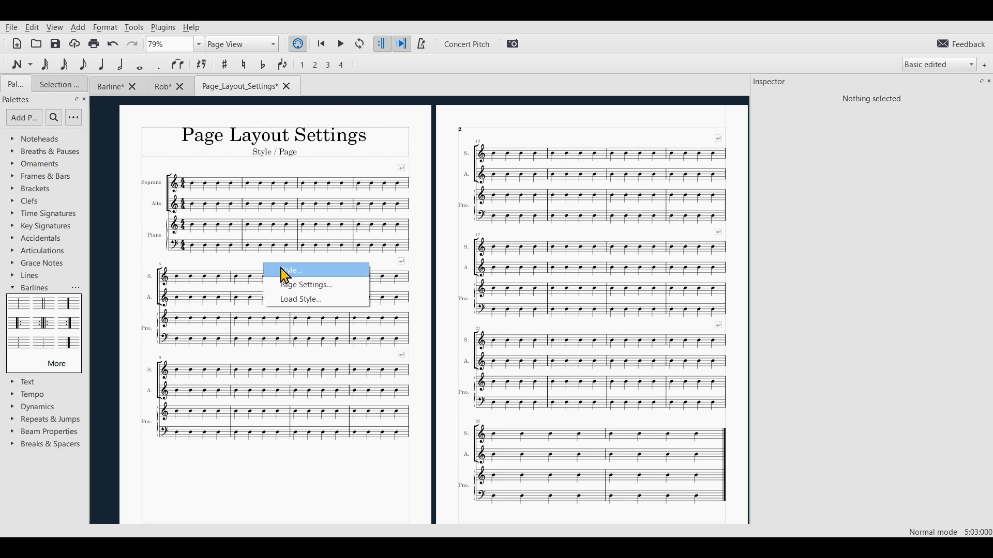
left_click(350, 288)
left_click_drag(403, 133, 531, 124)
left_click(443, 145)
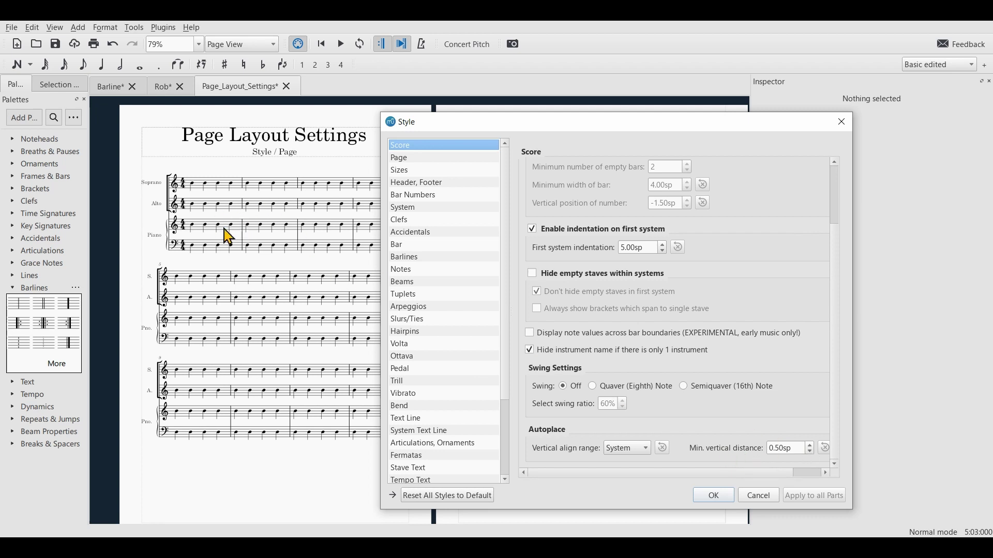
left_click(809, 444)
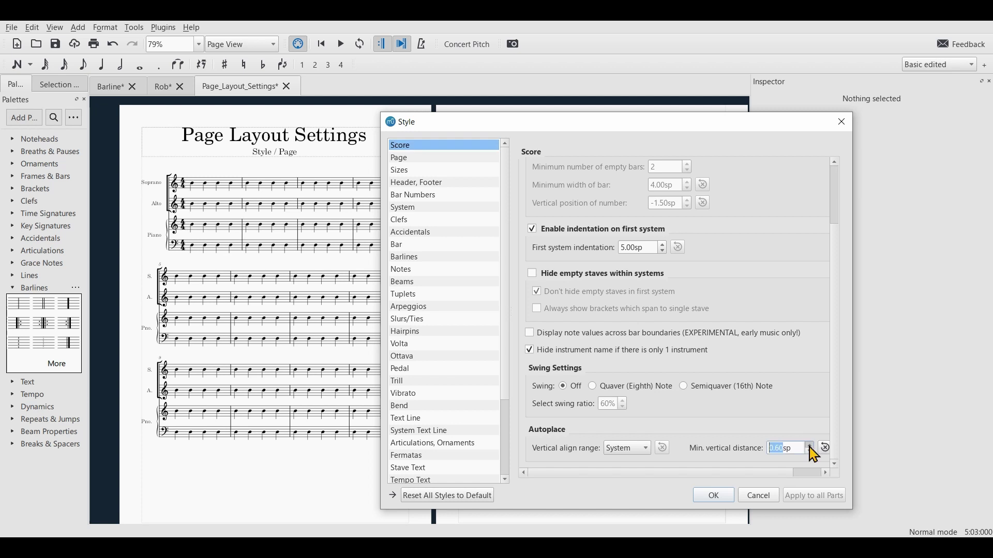
left_click(810, 445)
left_click(810, 445)
left_click(811, 445)
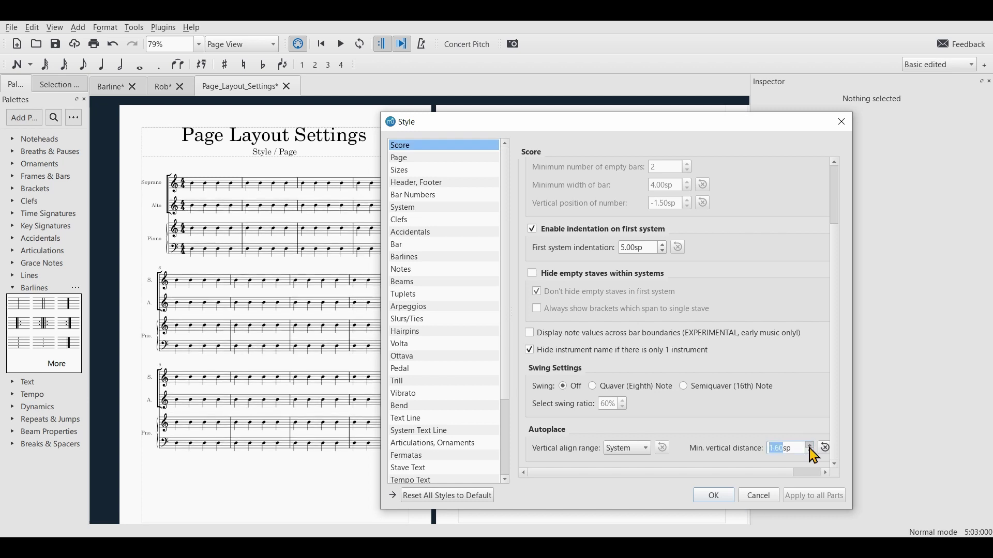
left_click(810, 445)
left_click(811, 445)
left_click(810, 445)
left_click(727, 494)
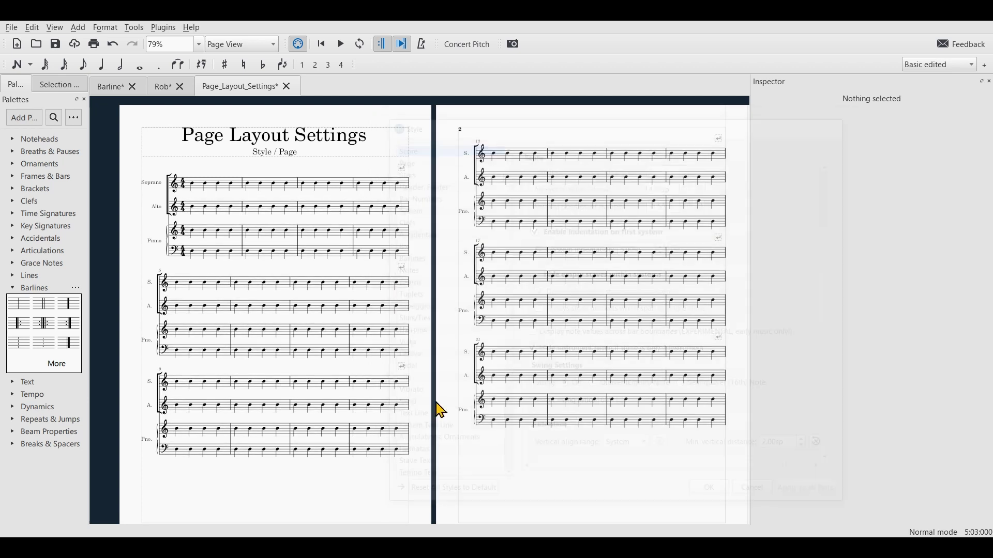
Step: Raise the piano note on beat 3 of bar 1 to A6
left_click(219, 232)
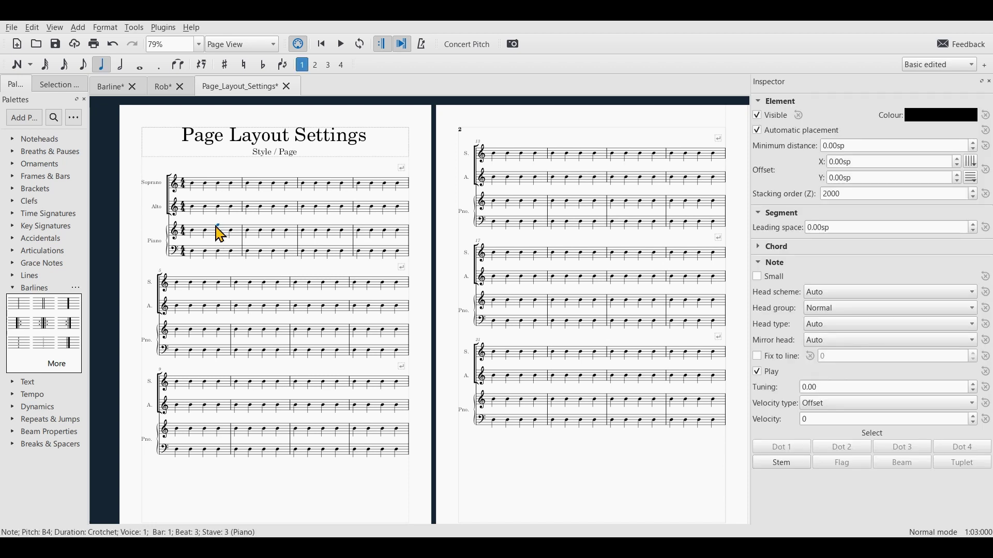
left_click_drag(219, 233, 216, 225)
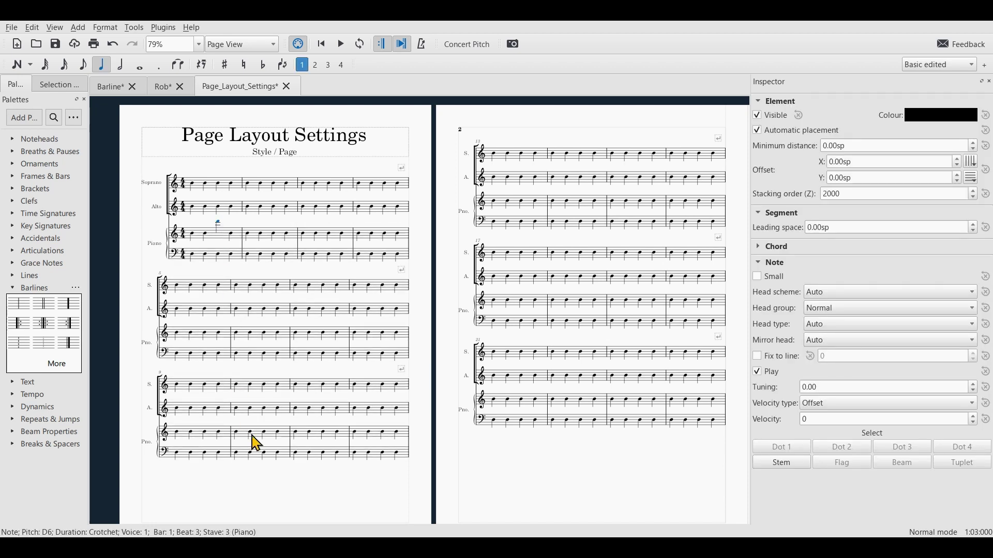
left_click_drag(219, 222, 217, 213)
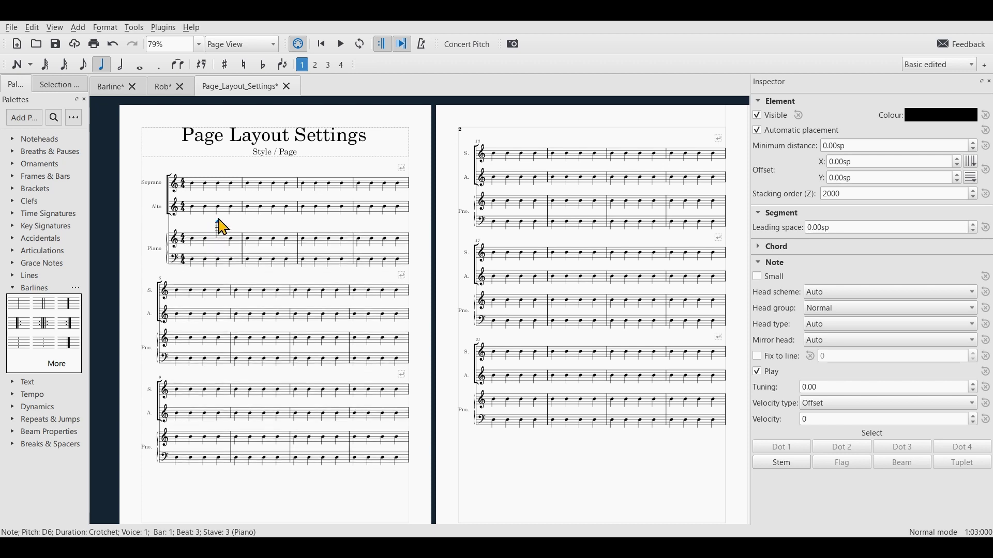
Step: Step the Score style's minimum vertical distance down to 1.00sp
right_click(265, 232)
left_click(290, 243)
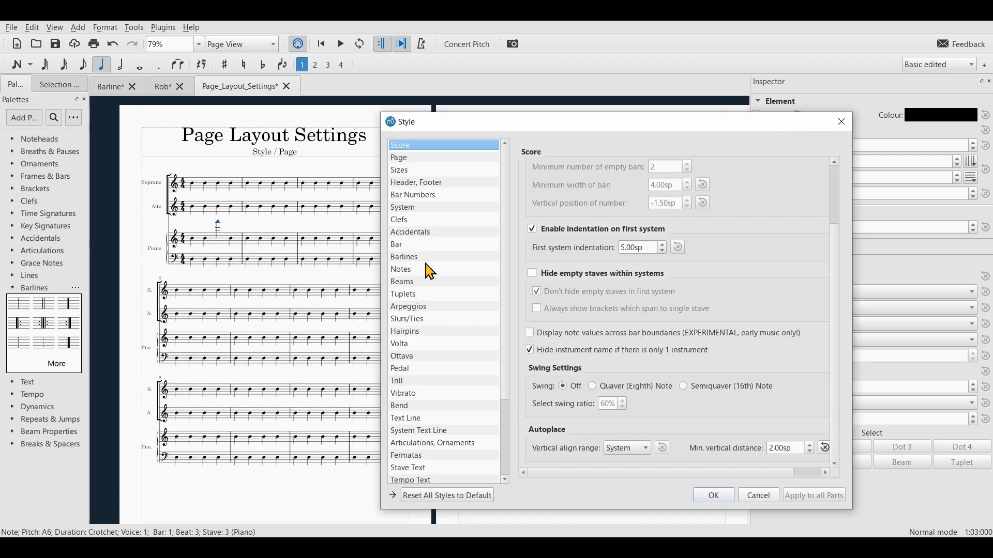
left_click(811, 453)
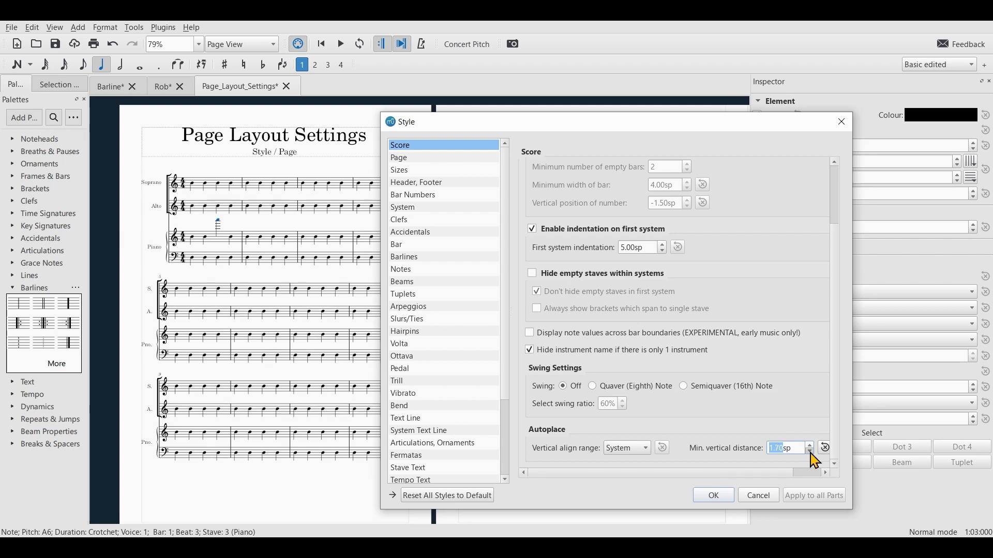
left_click(812, 453)
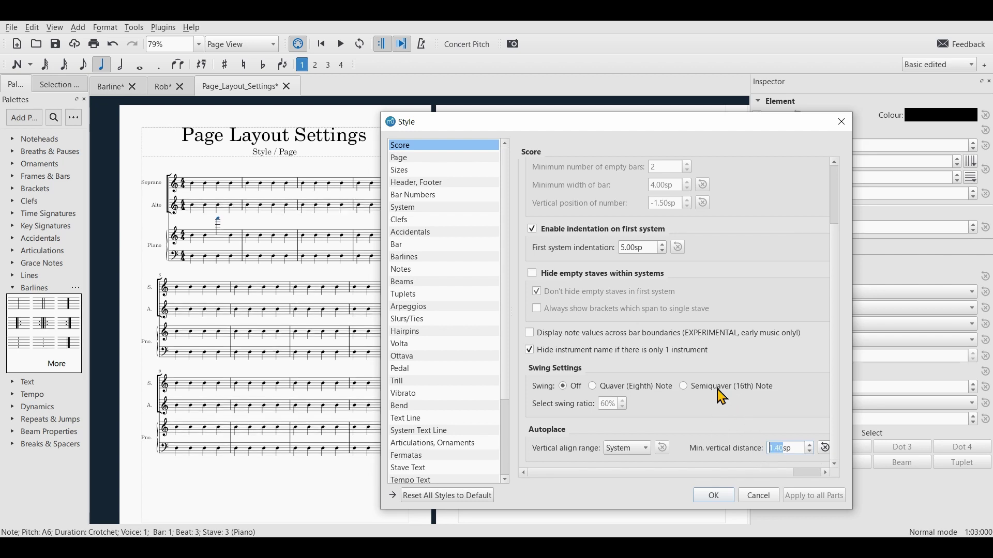
left_click(811, 454)
left_click(812, 454)
left_click(812, 453)
left_click(812, 454)
left_click(812, 453)
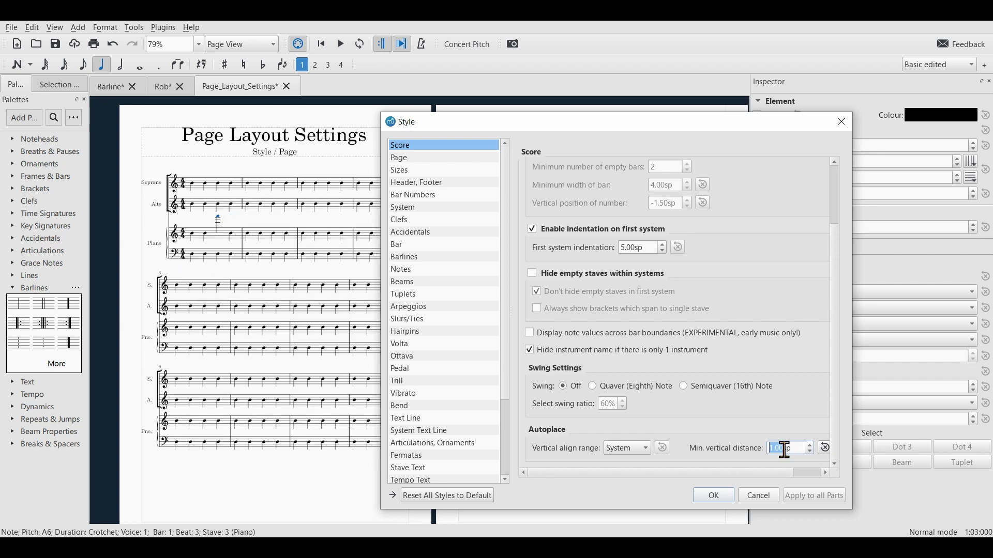
left_click(812, 452)
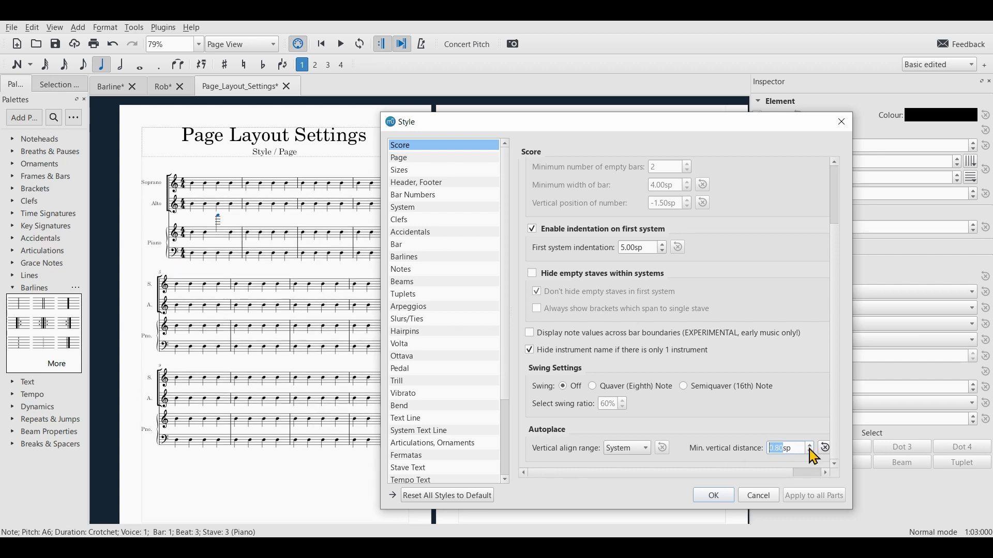
left_click(811, 451)
scroll(812, 448, "up", 2)
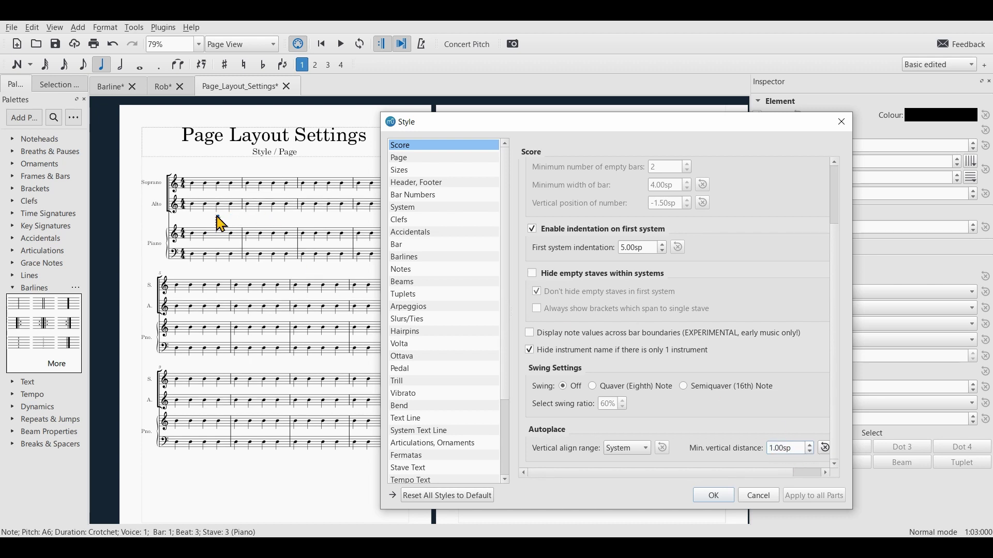
Step: Apply the 1.00sp distance, then check the vertical frame margins in Page style
left_click(715, 498)
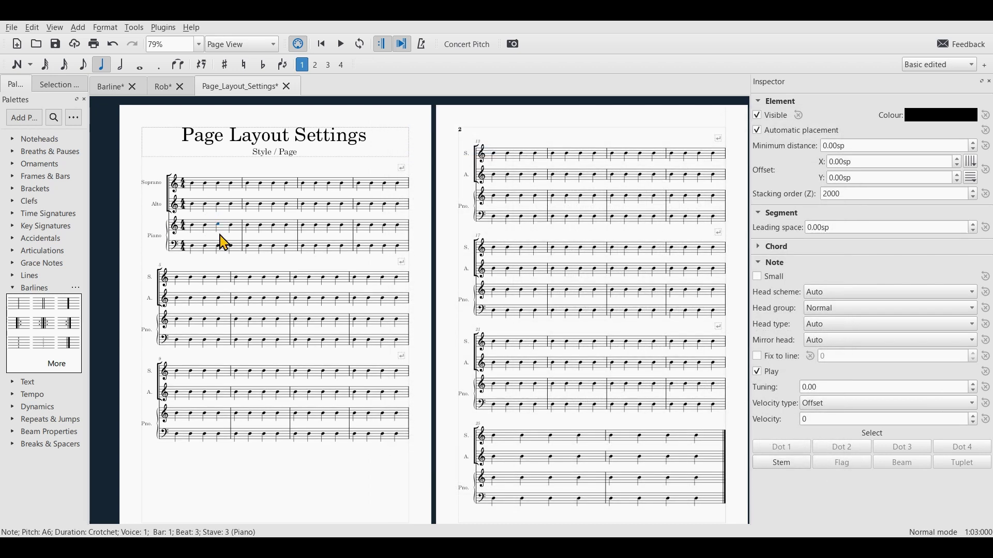
right_click(250, 268)
left_click(267, 270)
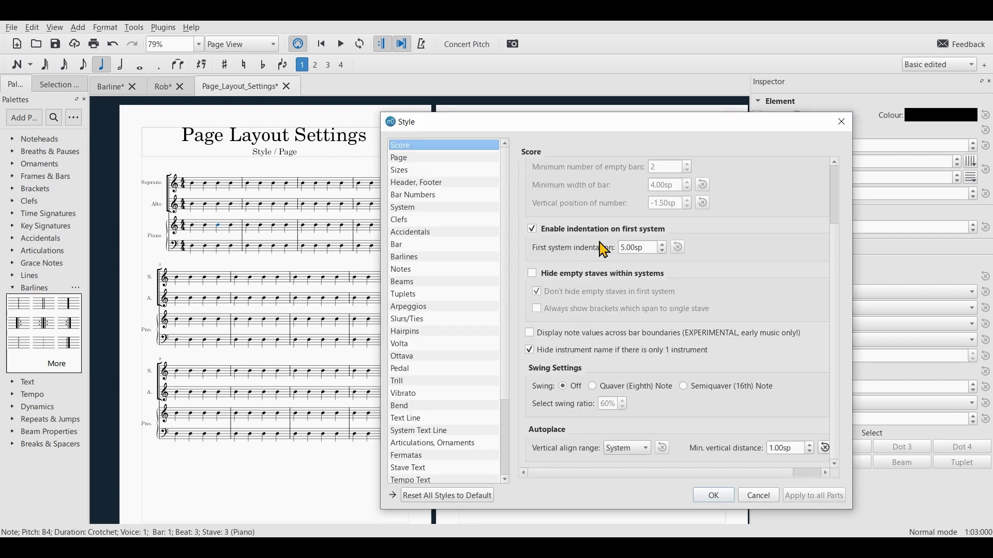
left_click(421, 159)
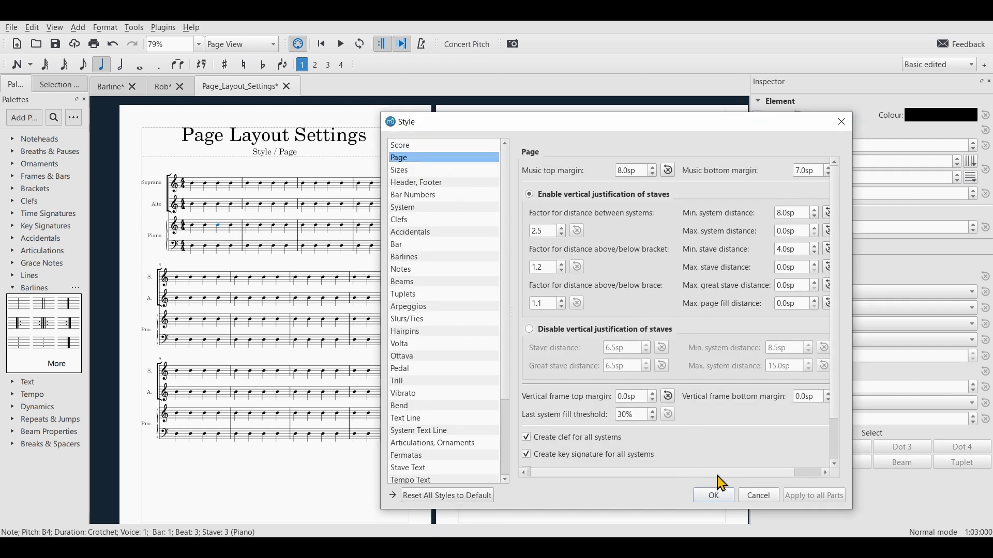
scroll(721, 478, "right", 1)
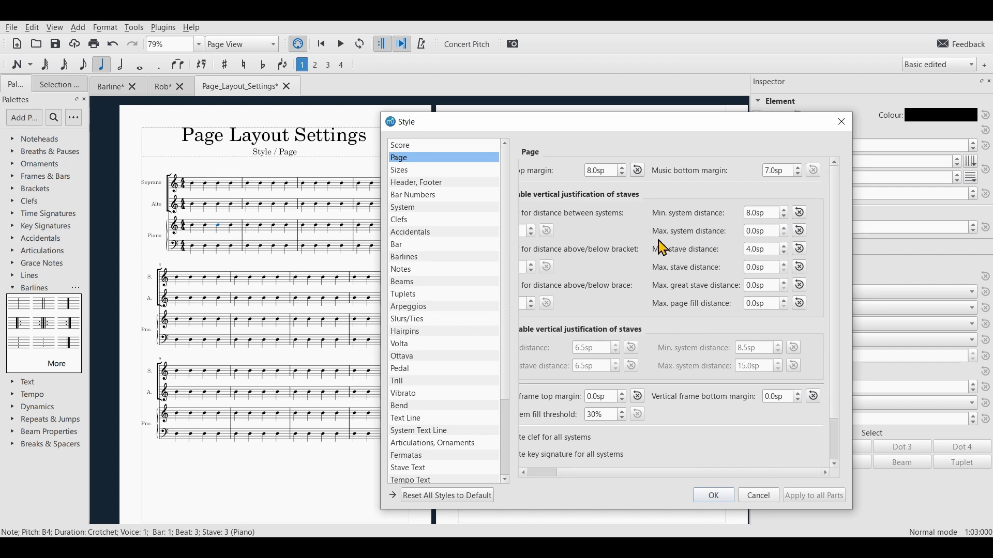
scroll(647, 477, "left", 1)
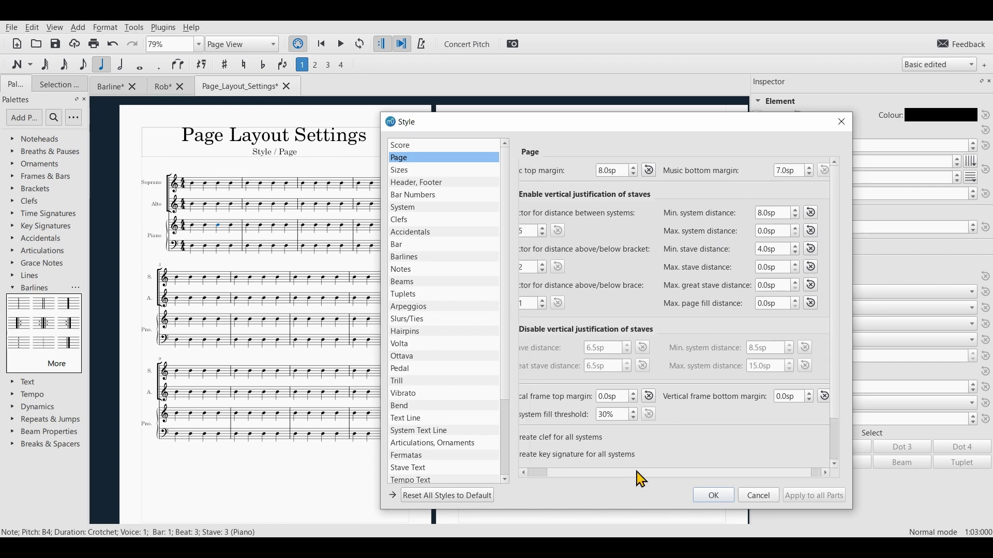
scroll(648, 479, "right", 1)
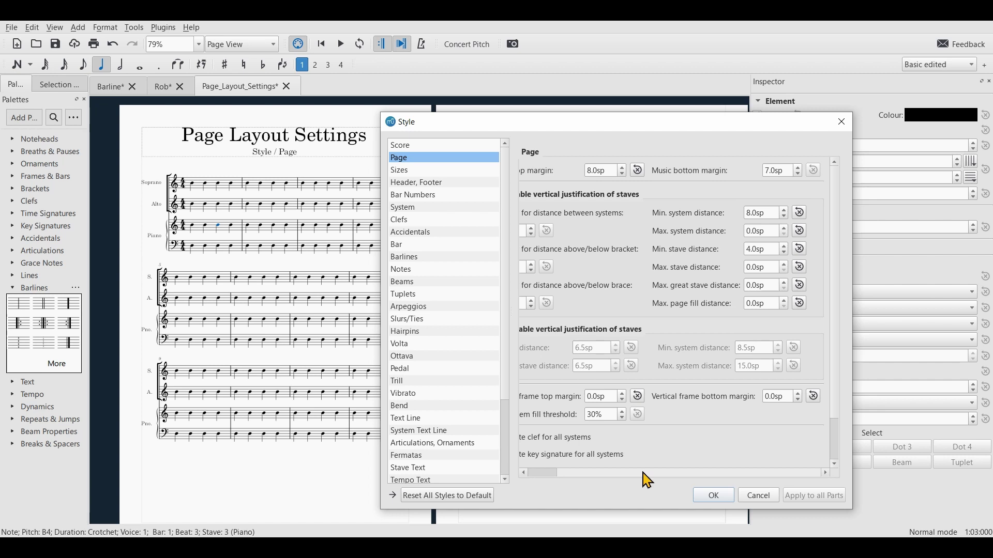
scroll(643, 474, "left", 1)
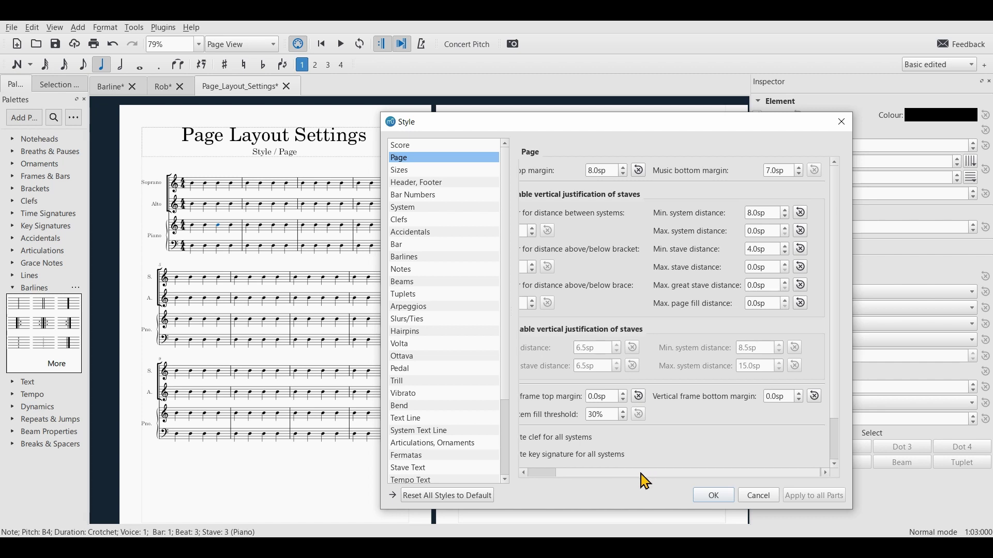
scroll(645, 470, "right", 1)
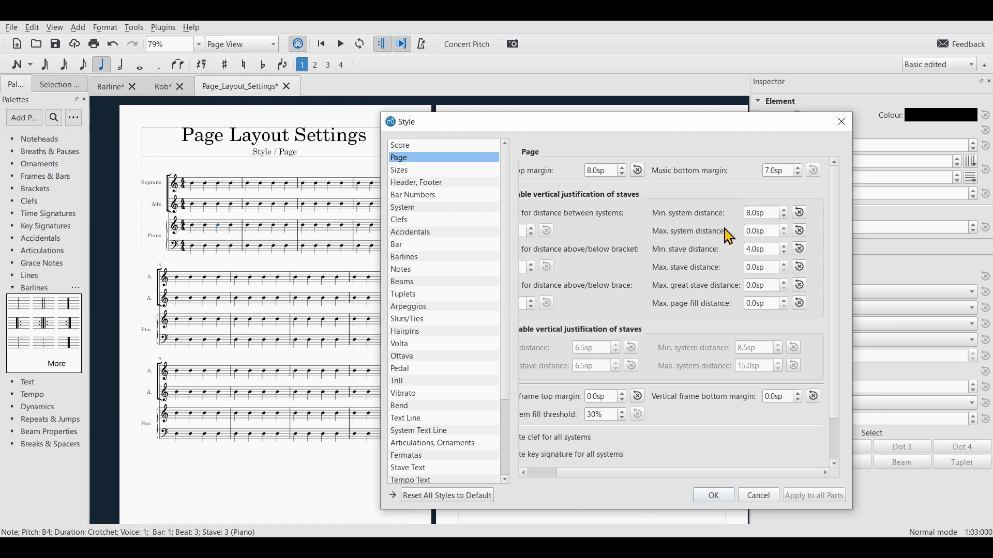